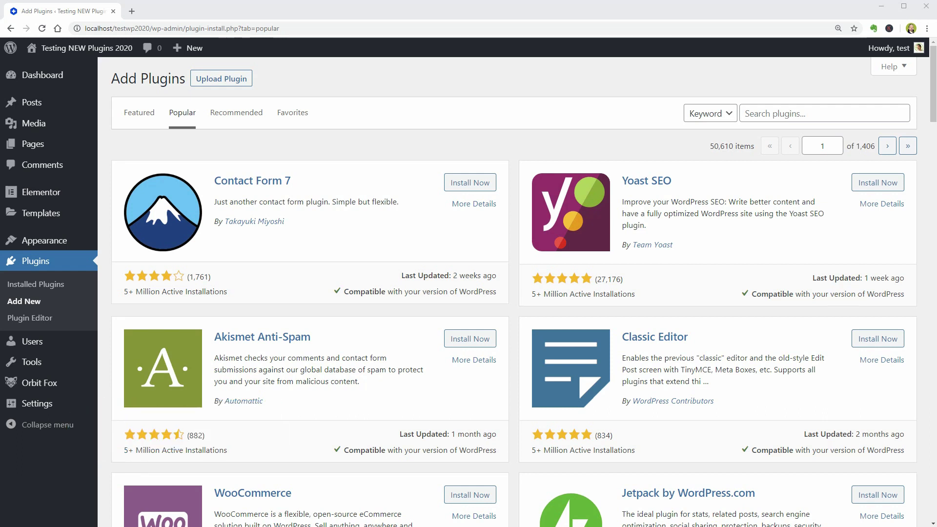
Search the plugin directory for 'epic popup creator' and install Epic Popup Creator
left_click(768, 112)
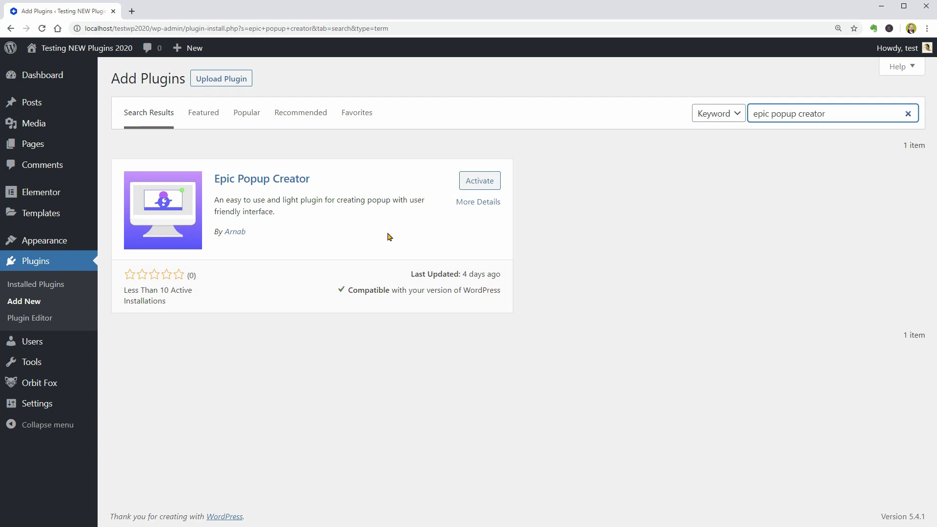
Activate Epic Popup Creator and go to its empty Popups list
left_click(476, 181)
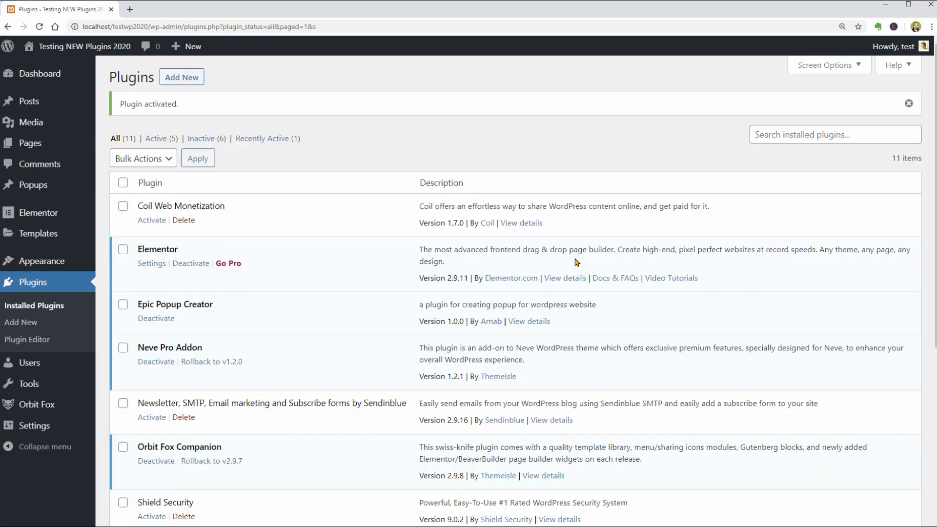
mouse_move(44, 194)
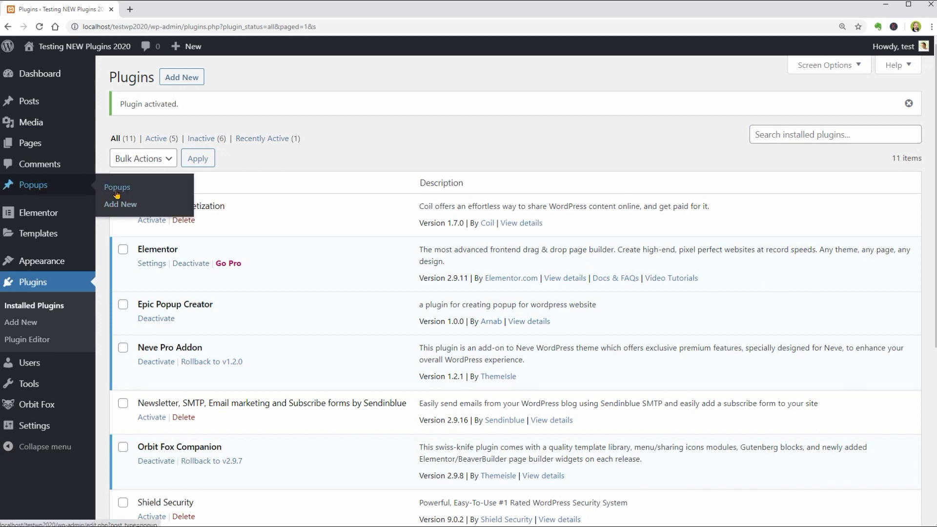
left_click(116, 194)
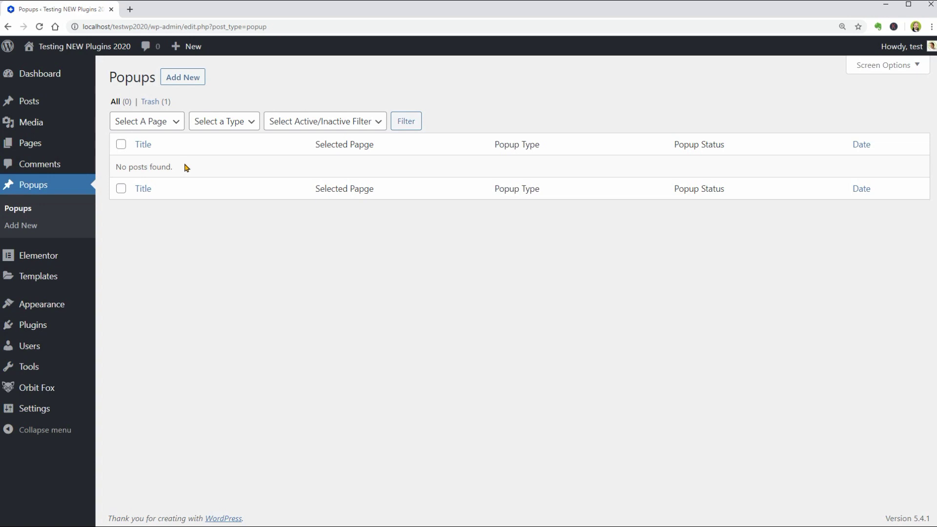
Add a new popup and paste the title 'Epic Popup Plugin for WordPress Test'
left_click(180, 83)
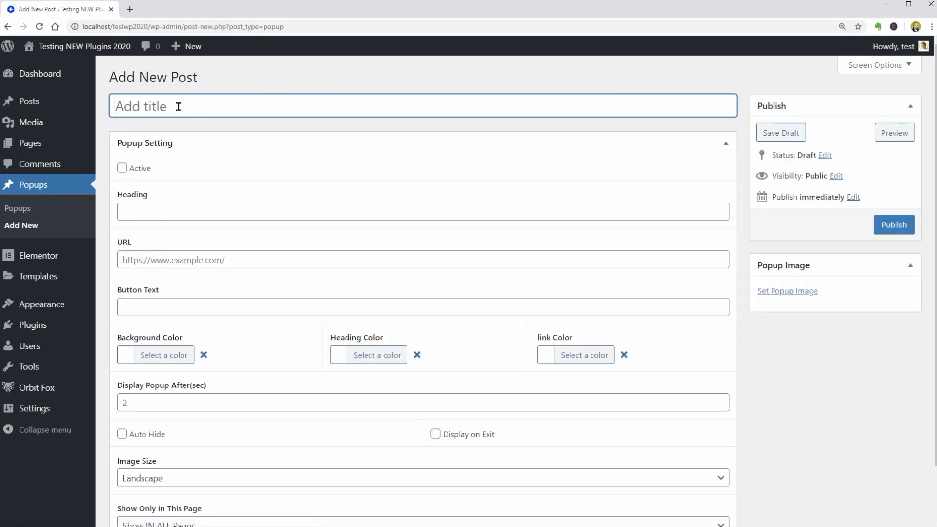
left_click(178, 106)
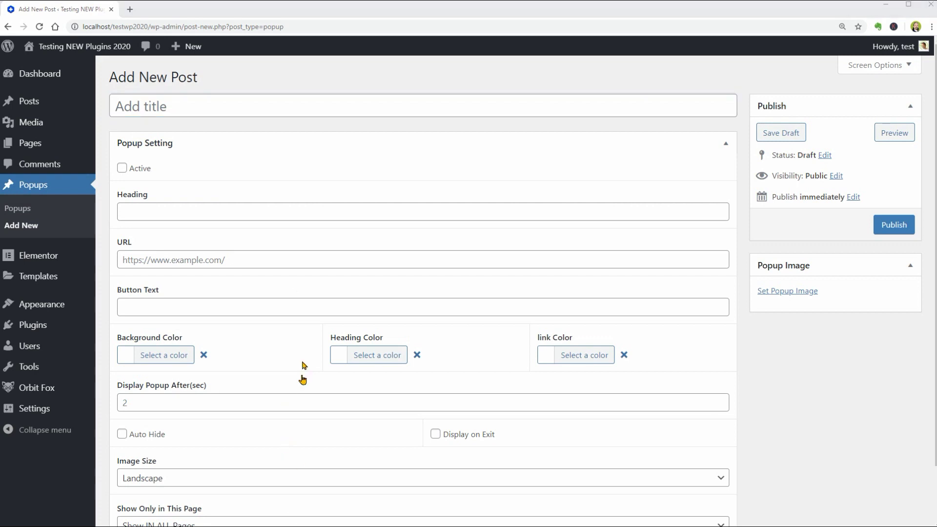
right_click(151, 107)
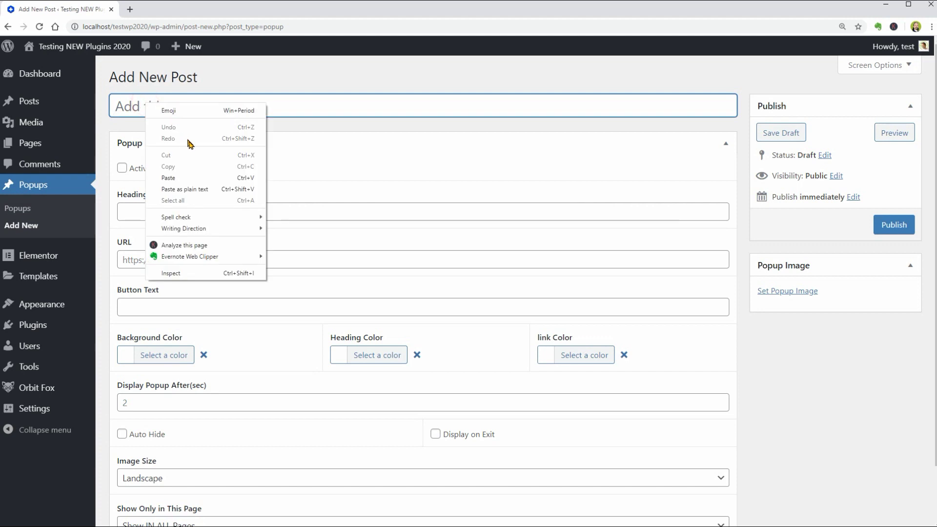
left_click(199, 176)
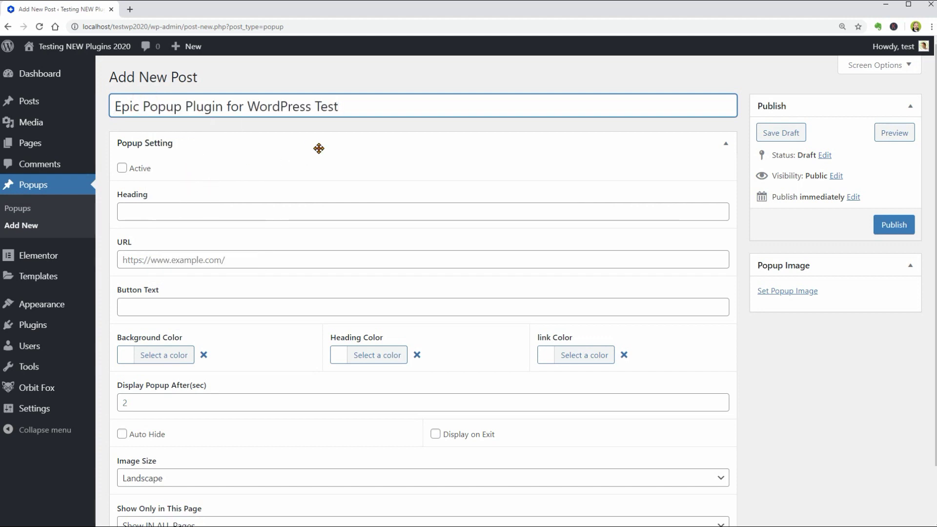
Copy the popup title into the Heading field
left_click(148, 210)
left_click_drag(116, 106, 339, 105)
right_click(316, 105)
left_click(355, 145)
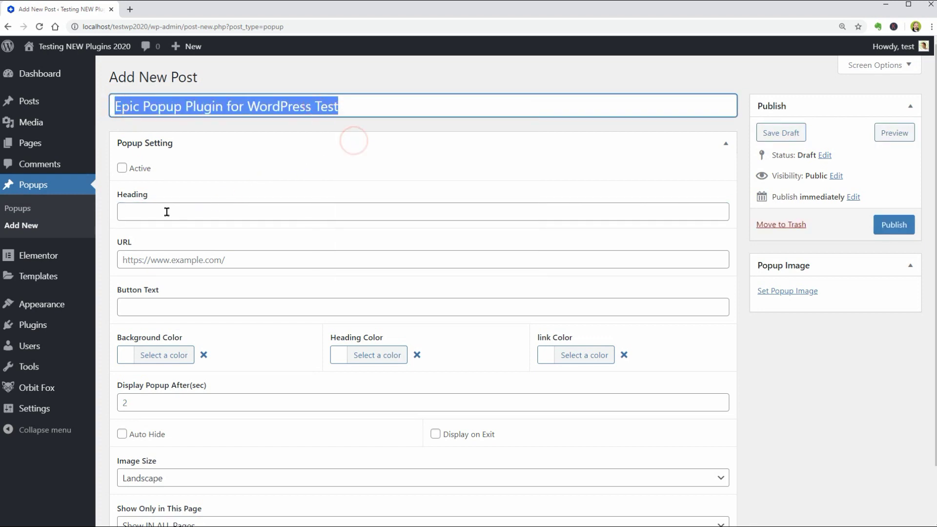
right_click(137, 212)
left_click(179, 286)
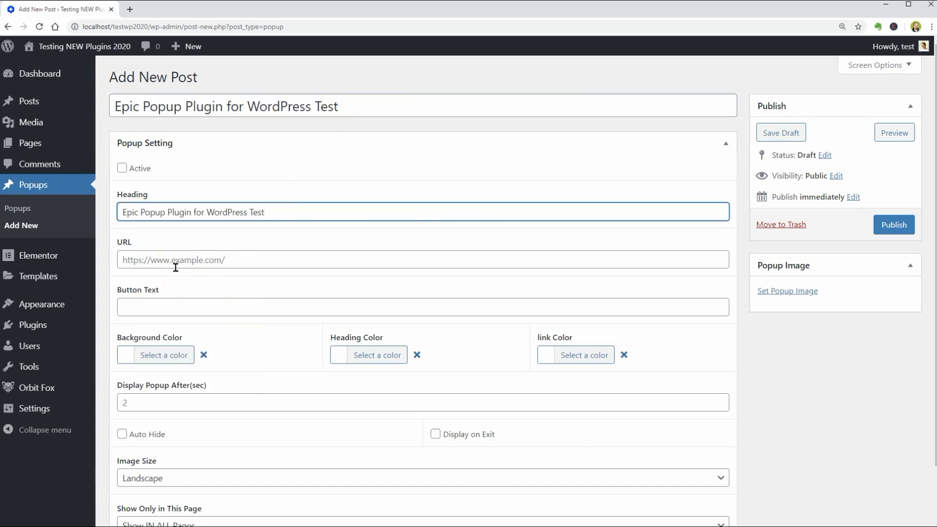
left_click(175, 265)
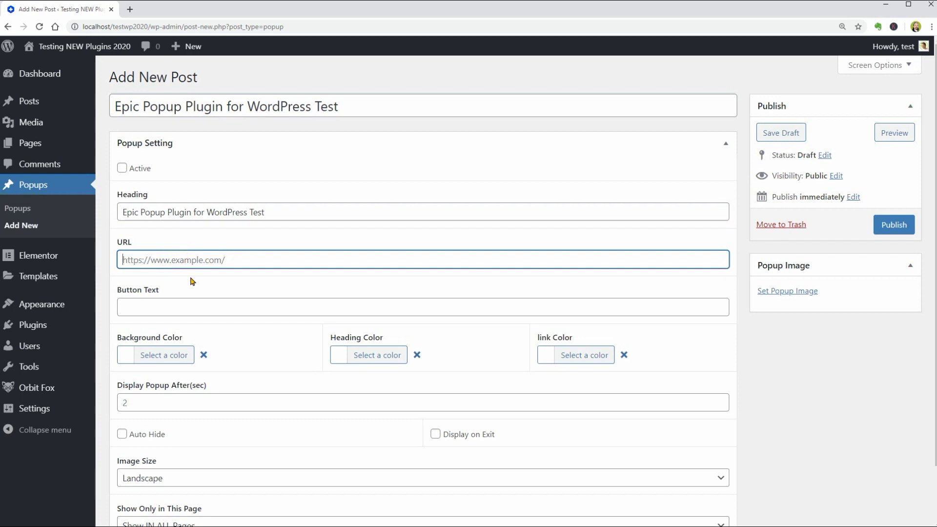
type("https:")
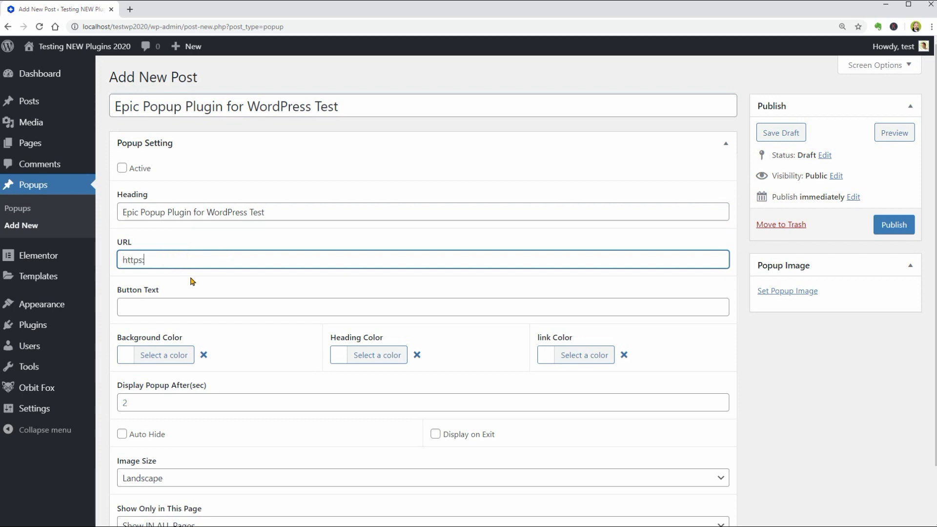
type("//wordpress.org")
left_click(133, 307)
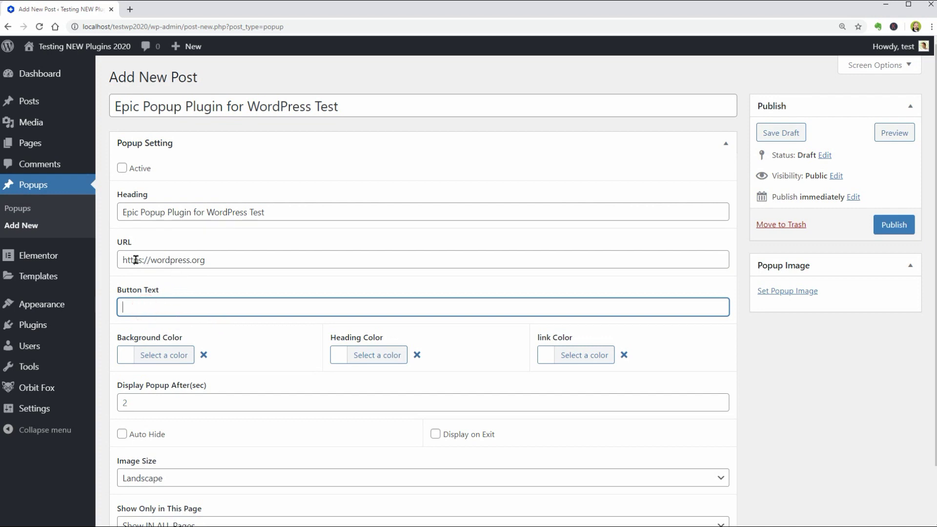
left_click_drag(123, 259, 200, 261)
left_click(171, 306)
type("Download WordPress")
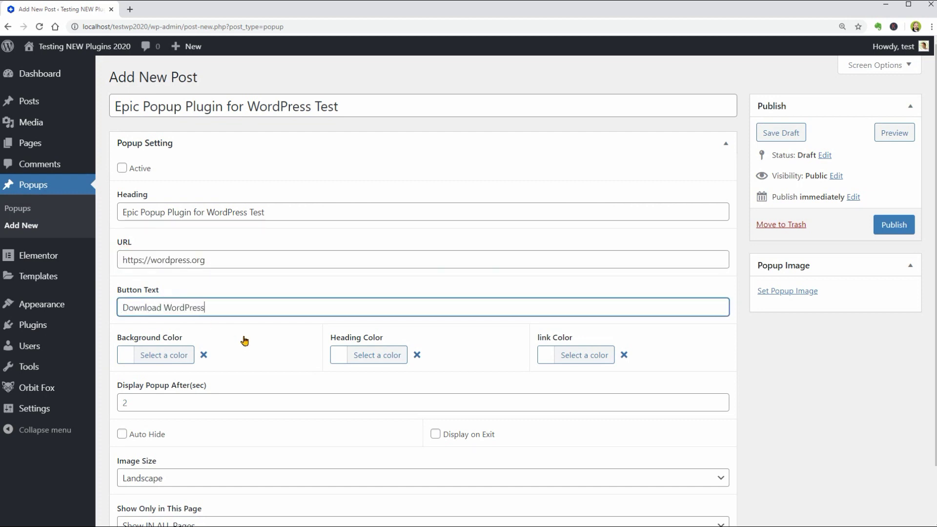
Pick a red background, black heading and blue link colour for the popup
left_click(168, 359)
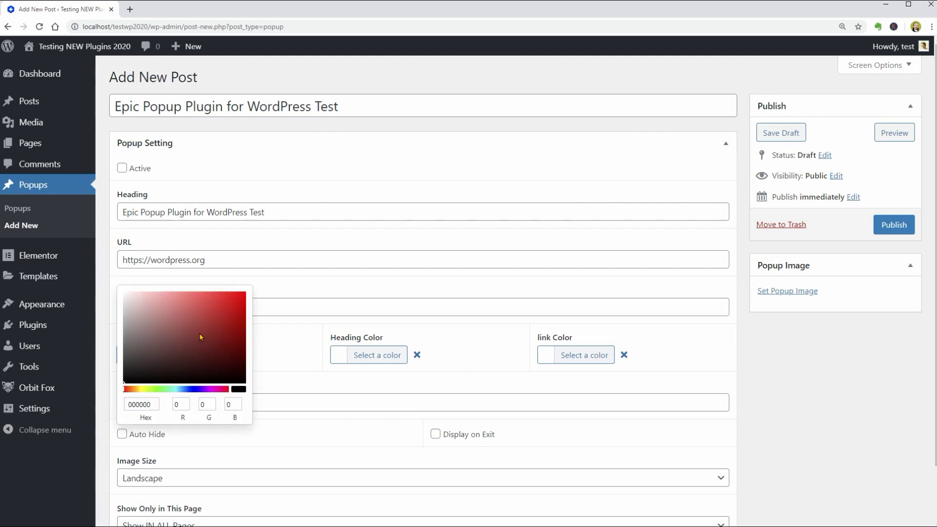
left_click_drag(203, 332, 244, 292)
left_click(364, 354)
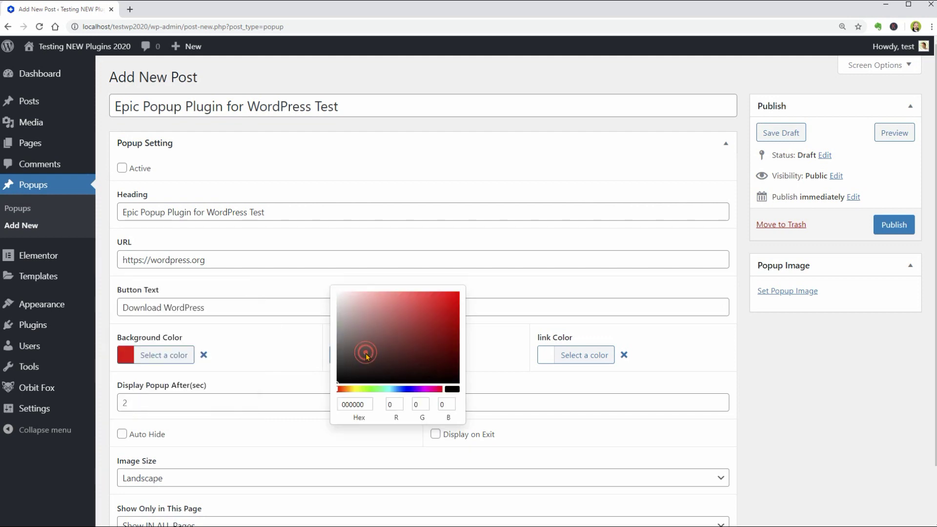
left_click(495, 357)
left_click(560, 359)
left_click(604, 389)
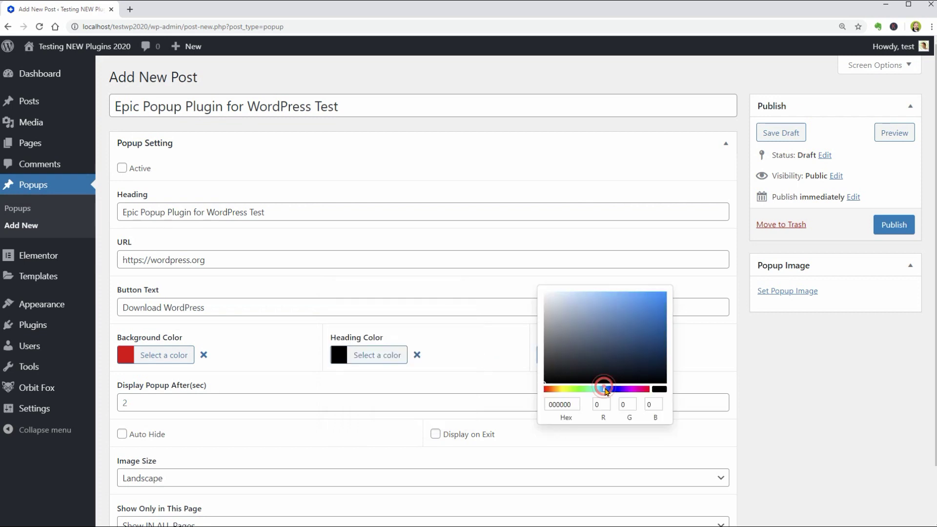
left_click_drag(618, 334, 637, 321)
left_click(697, 346)
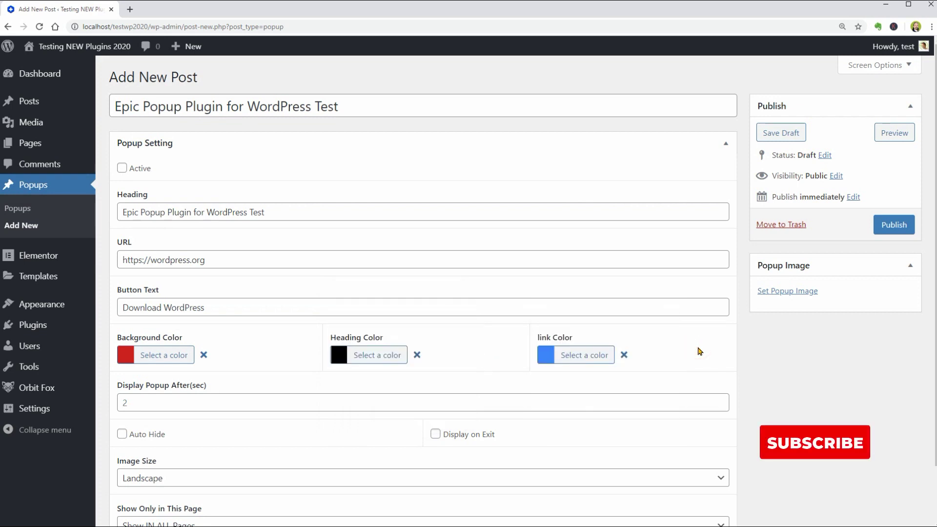
Keep the 2-second display delay, enable Display on Exit, and keep Landscape image size
left_click(716, 402)
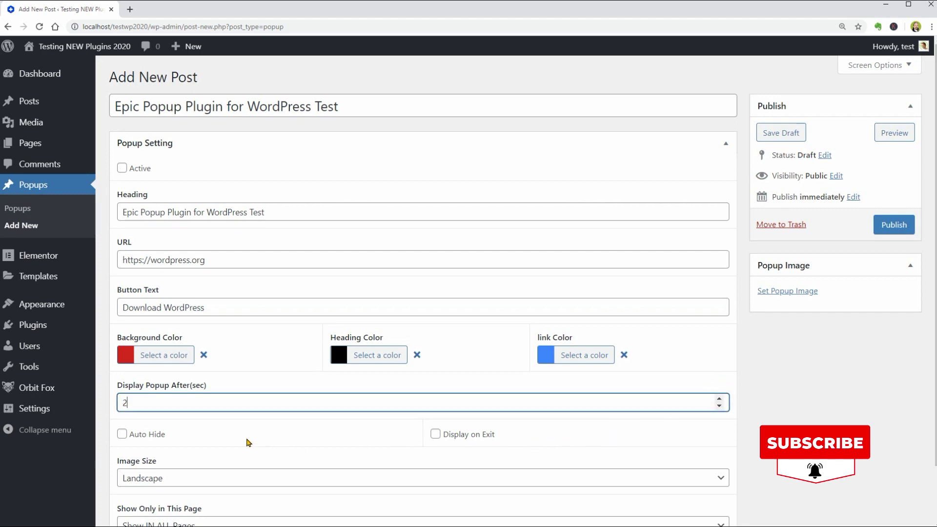
scroll(250, 444, "down", 2)
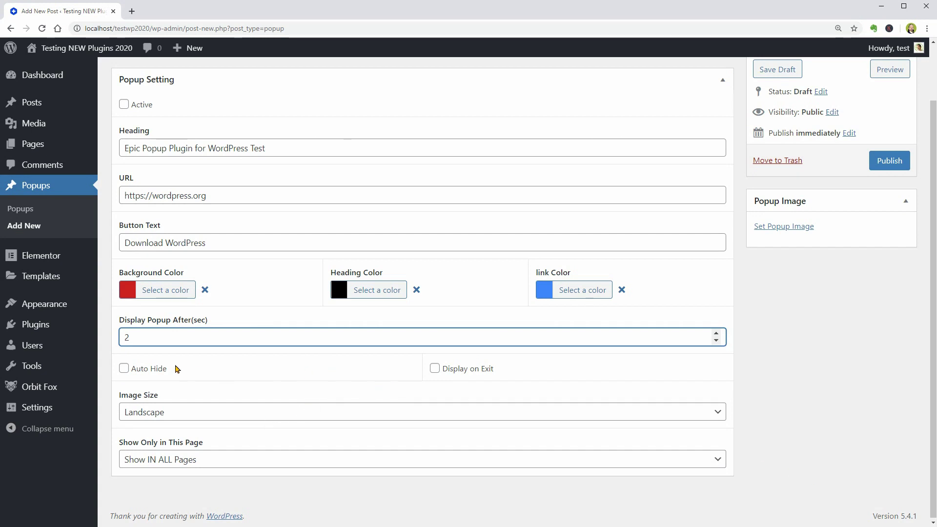
left_click(435, 371)
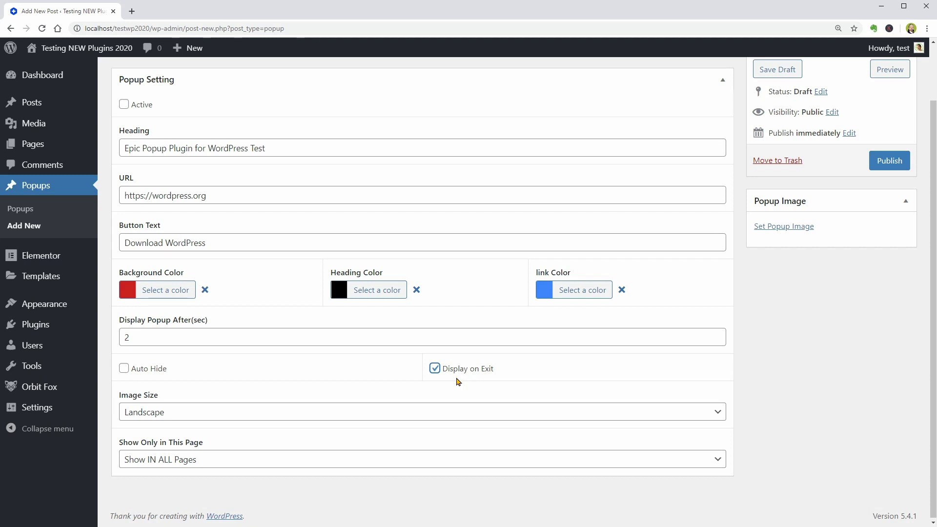
left_click(198, 415)
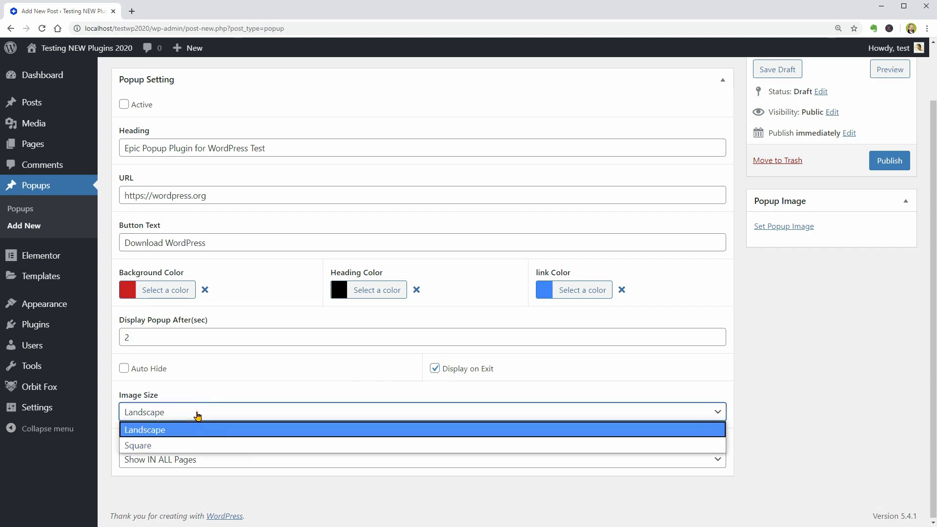
left_click(203, 431)
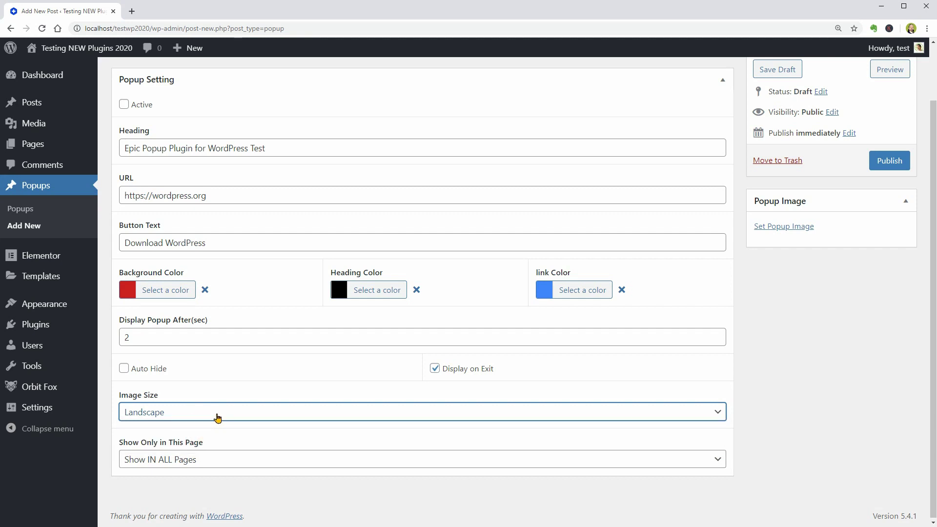
Set the hospital corridor photo as the popup image
left_click(777, 227)
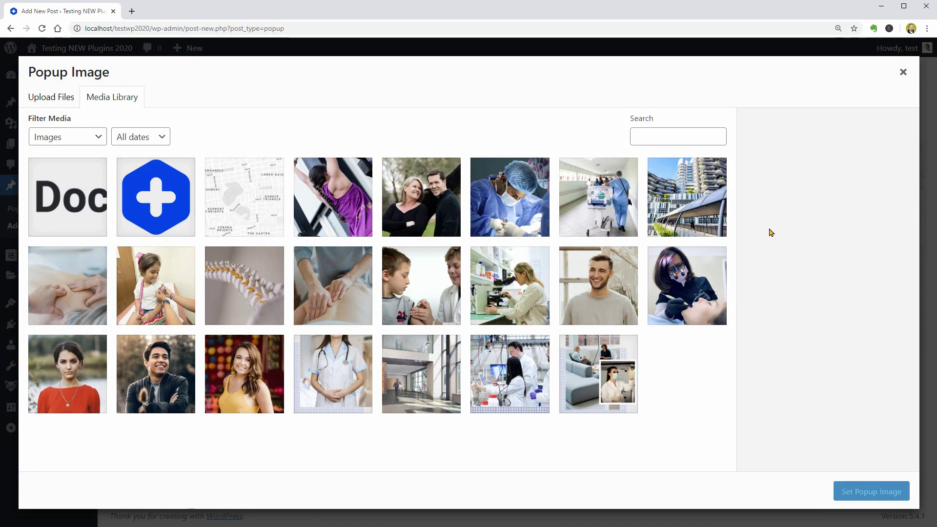
left_click(614, 199)
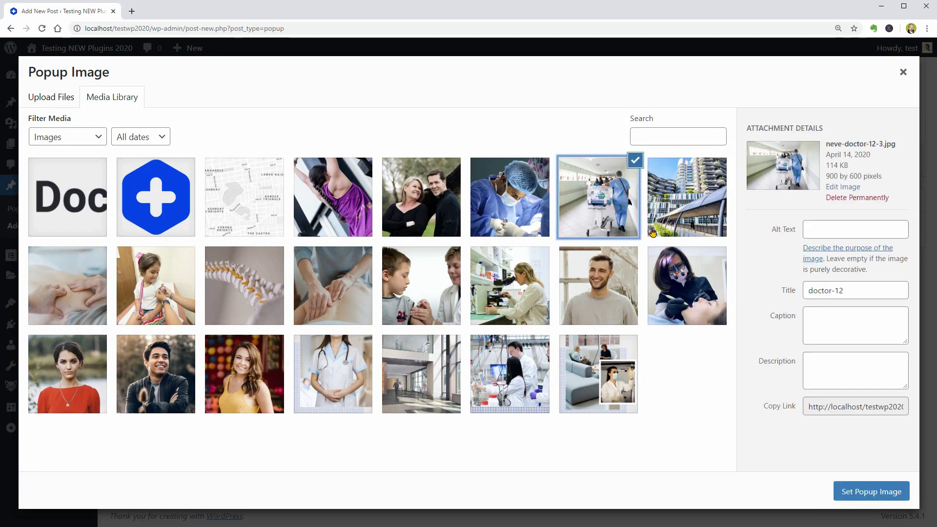
left_click(870, 490)
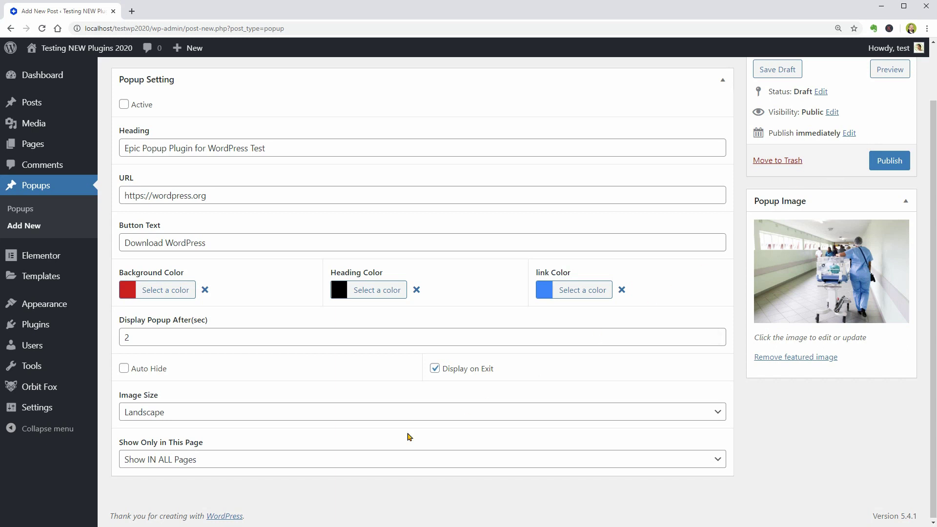
Keep the popup's page setting at Show IN ALL Pages
left_click(211, 466)
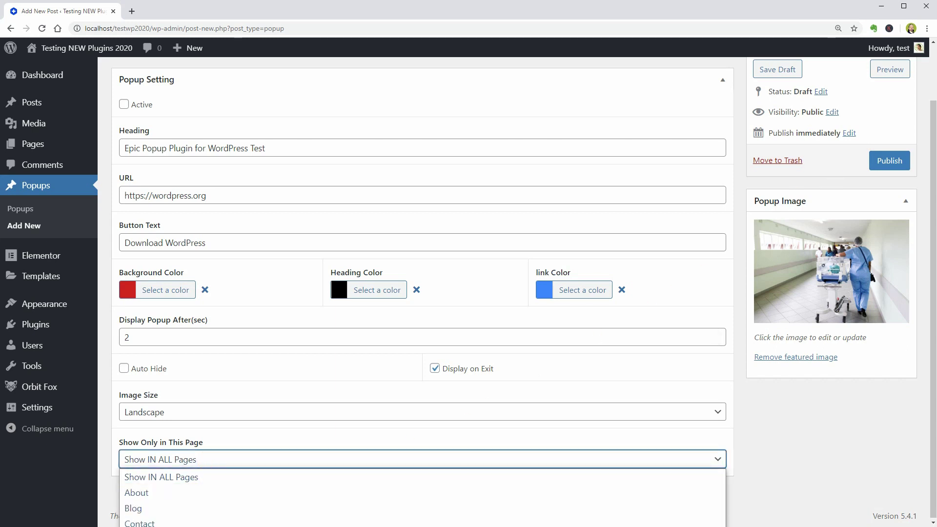
left_click(225, 480)
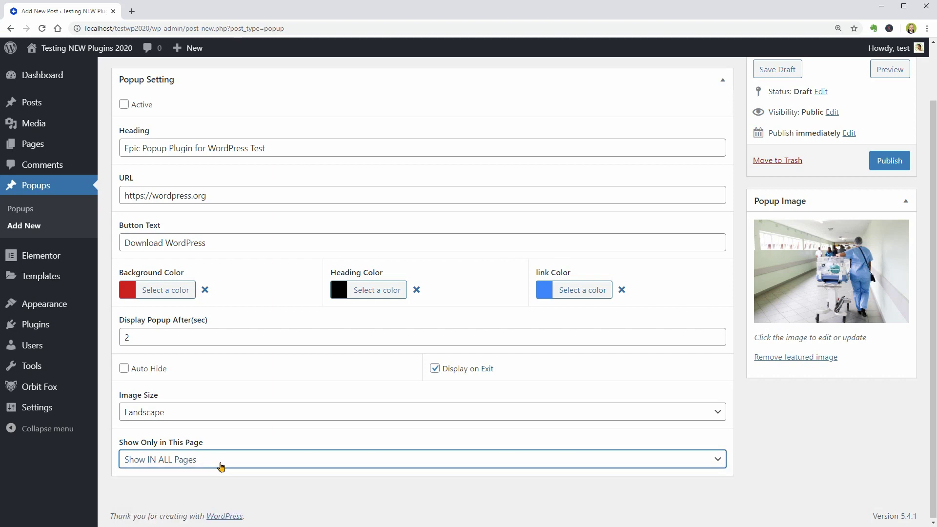
scroll(761, 352, "up", 2)
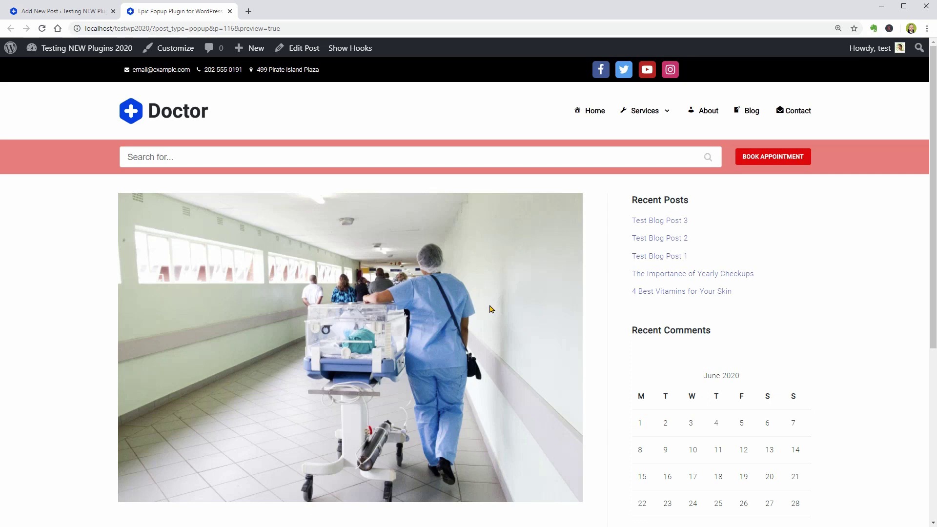
Scroll through the popup preview, then return to the Add New Post editor tab
scroll(489, 309, "down", 4)
scroll(513, 392, "up", 4)
scroll(517, 385, "down", 5)
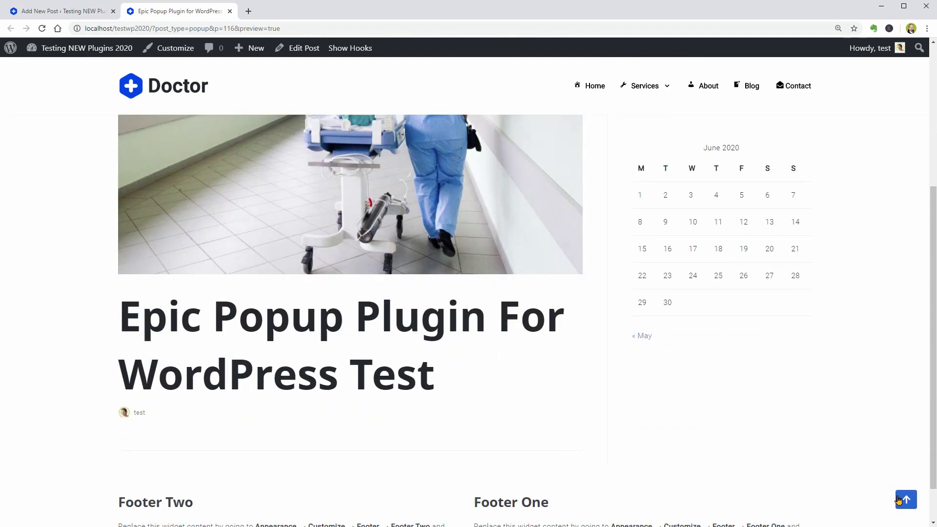
left_click(899, 499)
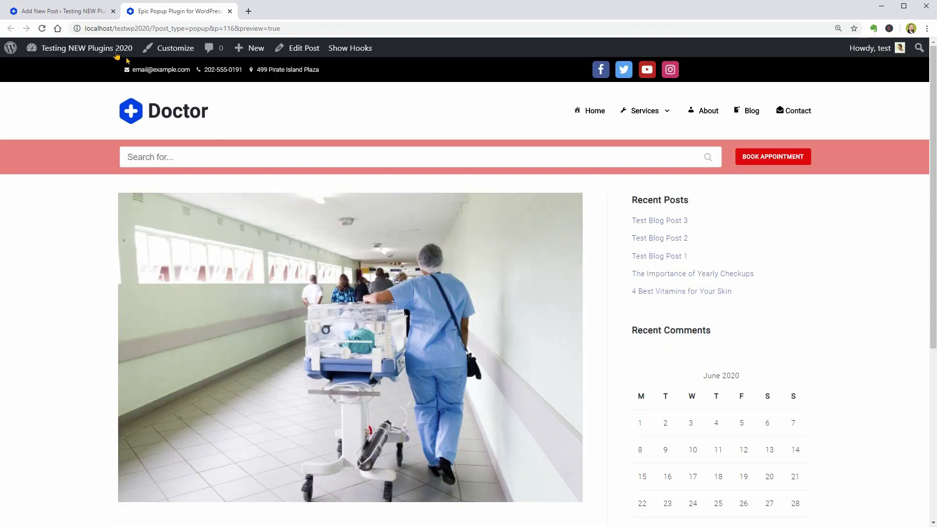
left_click(81, 12)
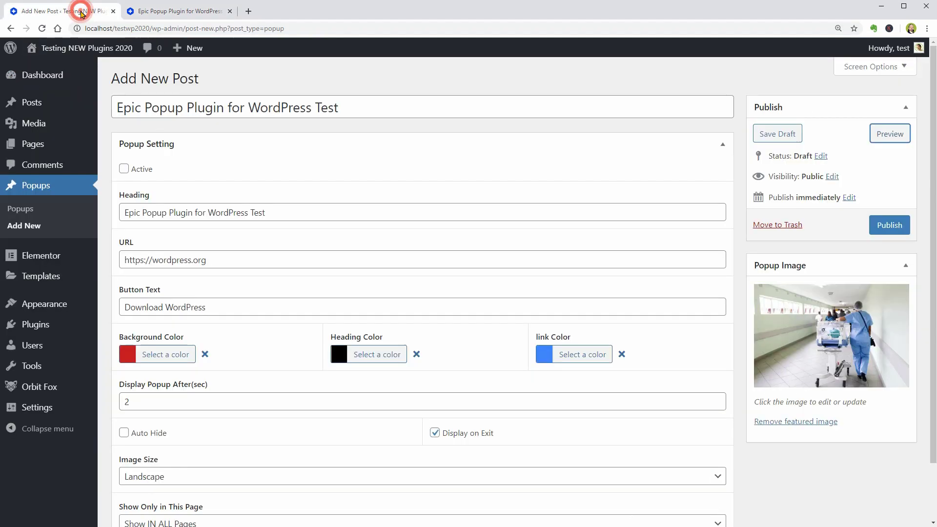
Mark the popup Active, publish it, and preview the changes
left_click(124, 169)
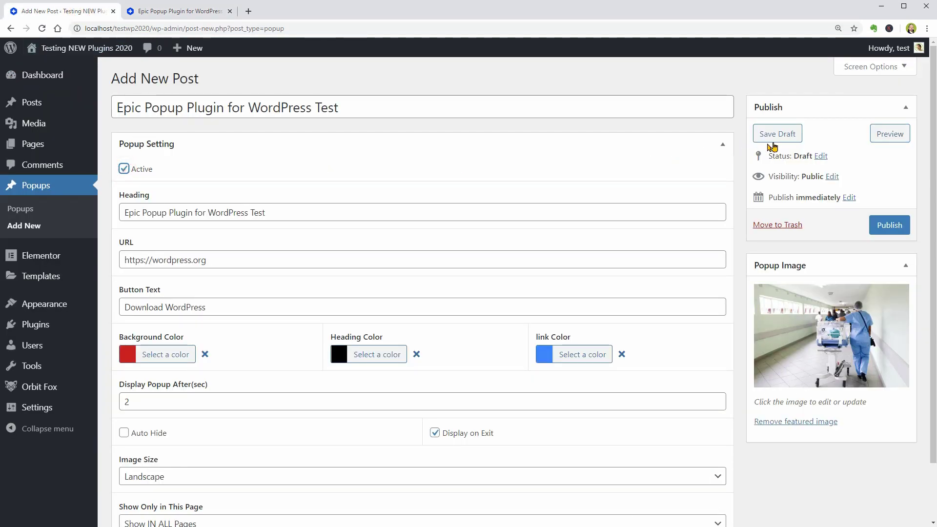
left_click(891, 227)
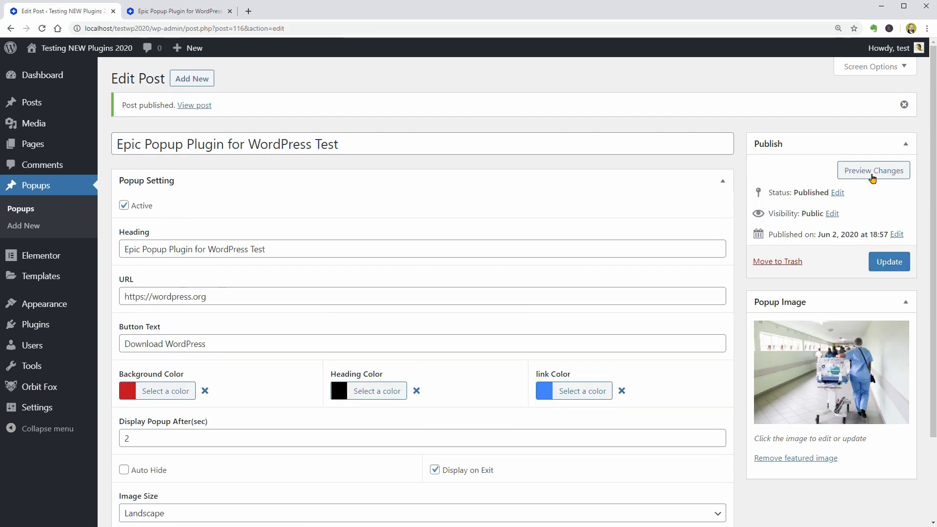
left_click(873, 175)
scroll(464, 366, "down", 4)
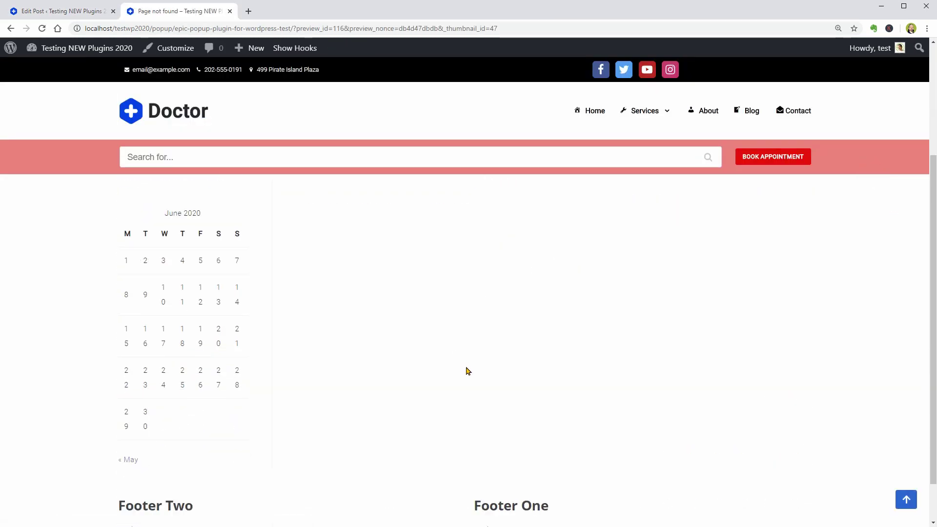
scroll(466, 371, "up", 4)
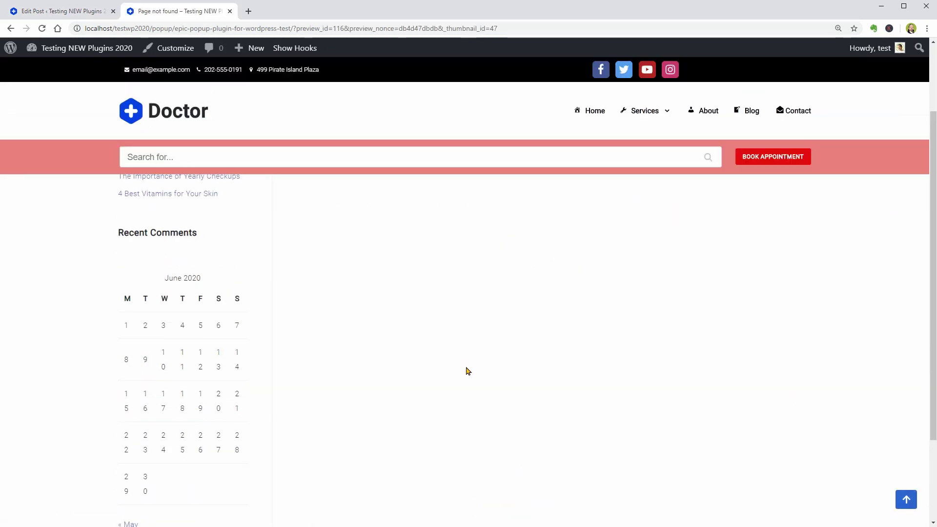
Load the site's home page in the preview tab, confirming Leave each time
left_click(169, 121)
left_click(521, 84)
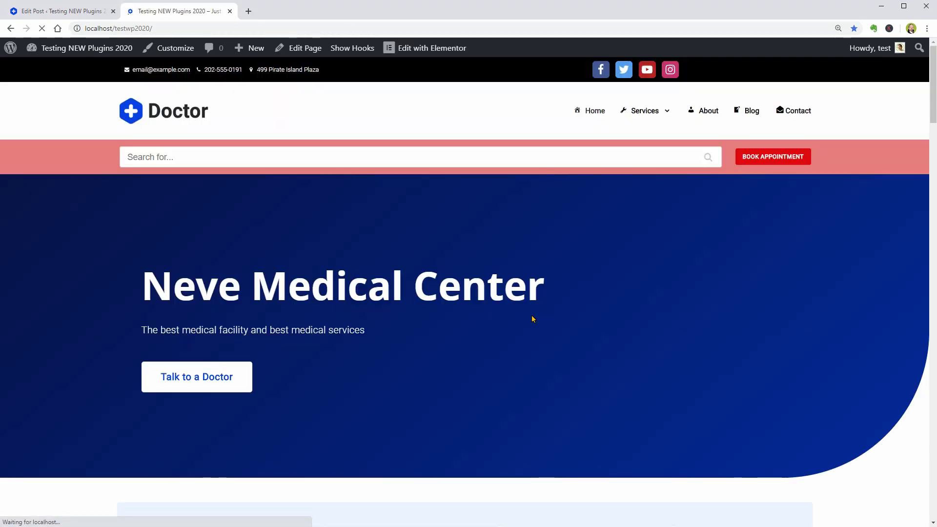
left_click(596, 111)
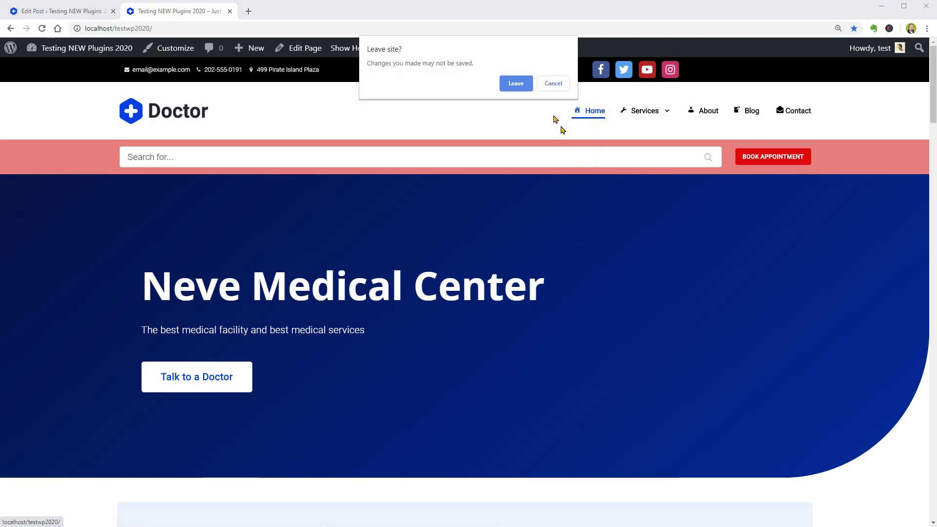
left_click(515, 85)
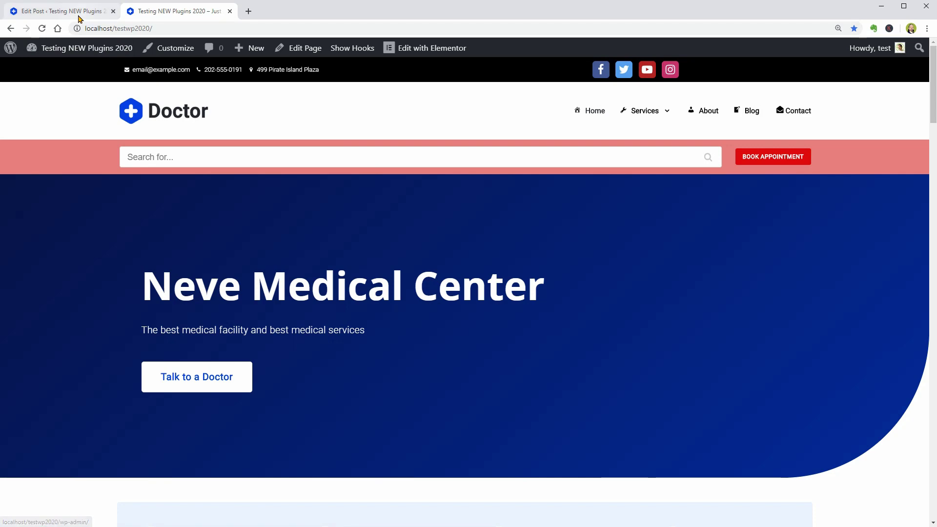
Turn off Display on Exit for the popup and update it
left_click(78, 18)
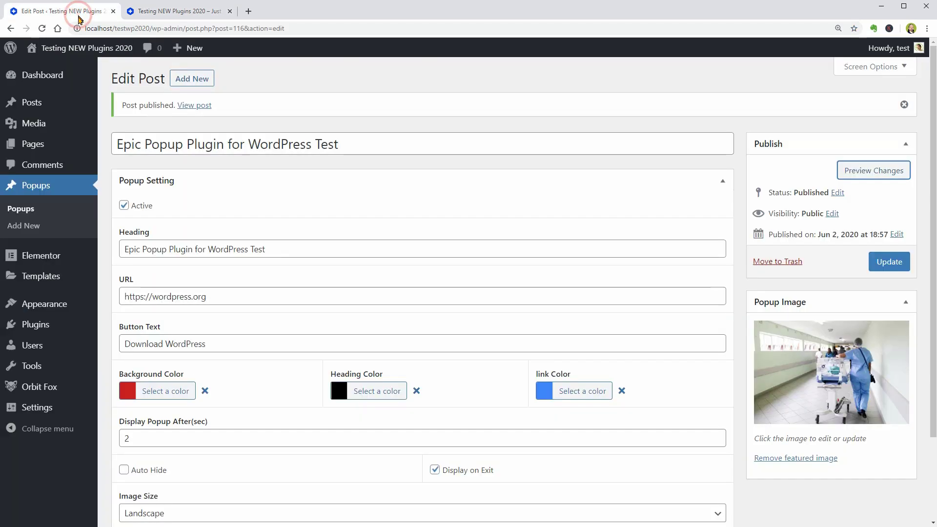
scroll(423, 398, "down", 2)
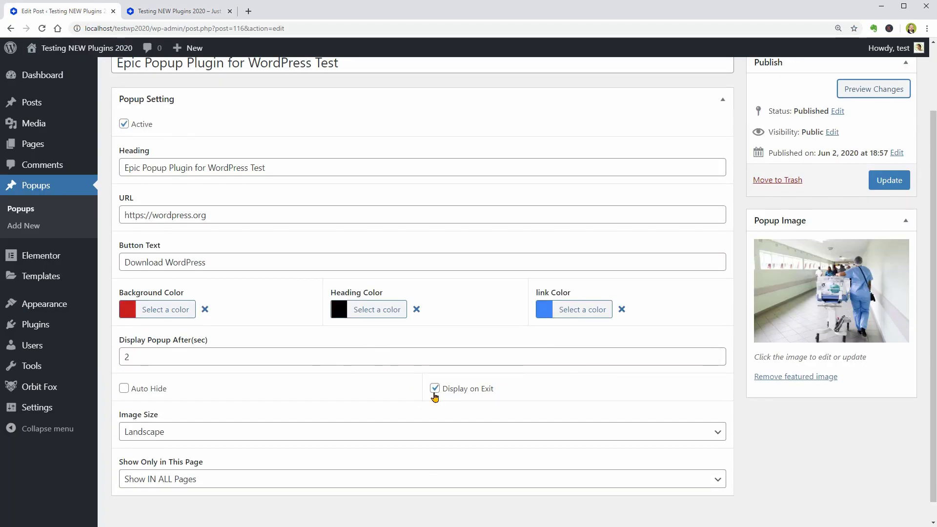
left_click(434, 389)
left_click(894, 183)
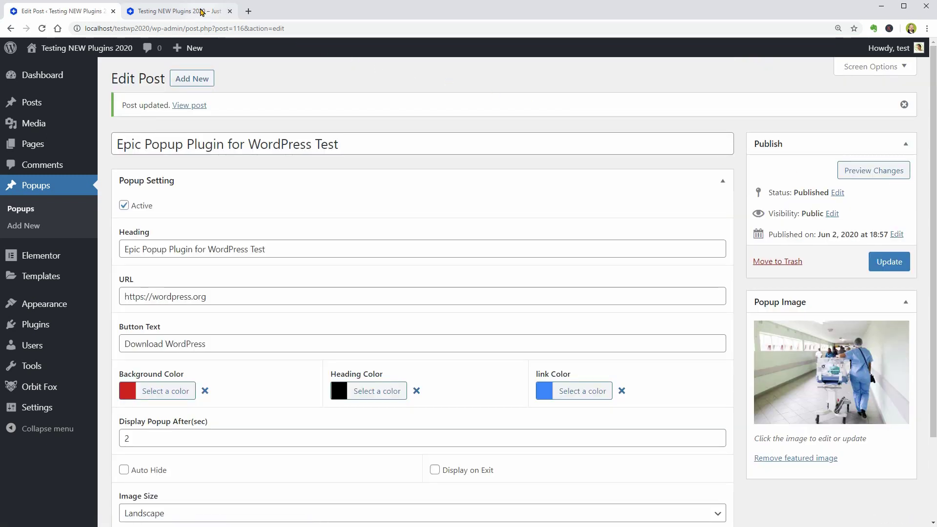
Reload the site home page to see the red popup appear
left_click(182, 12)
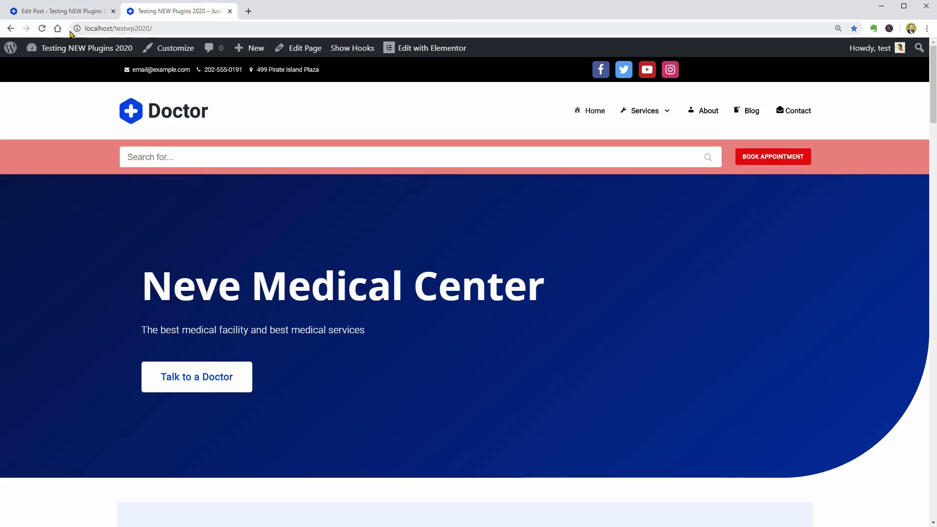
left_click(42, 28)
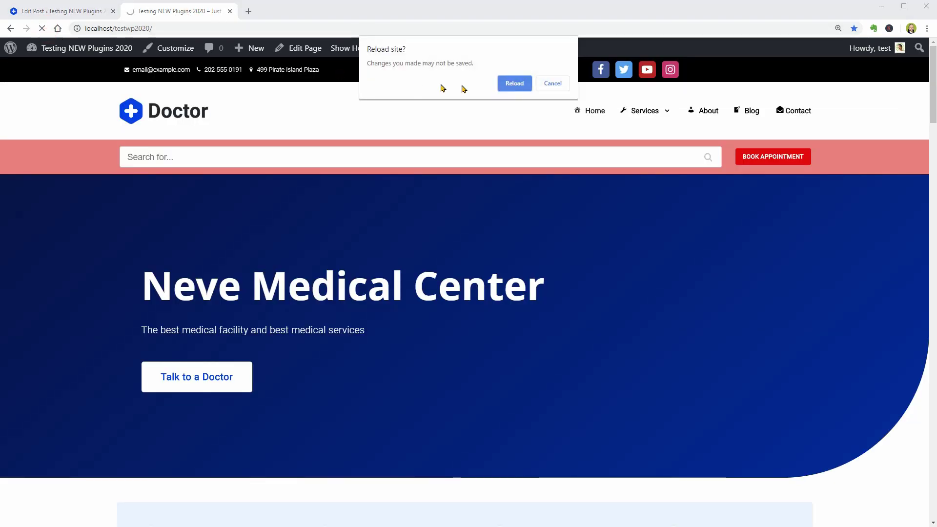
left_click(517, 85)
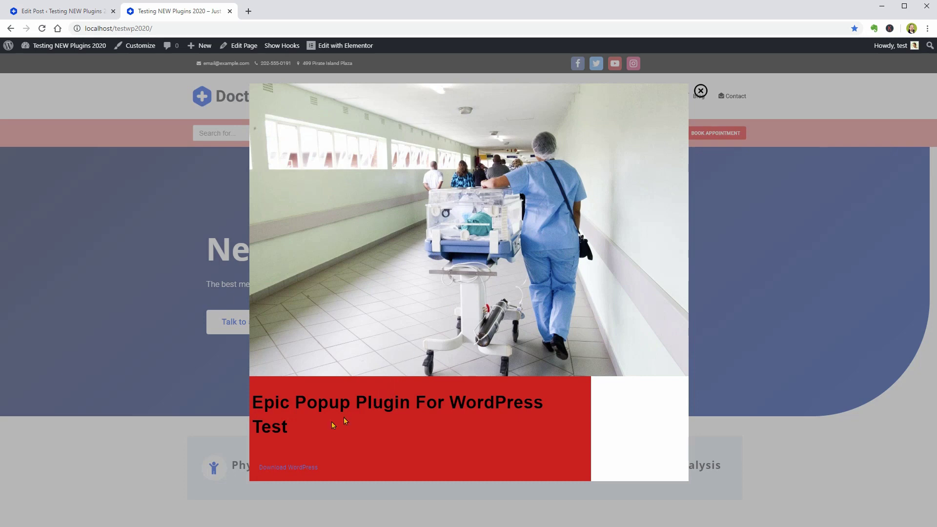
left_click_drag(290, 423, 255, 399)
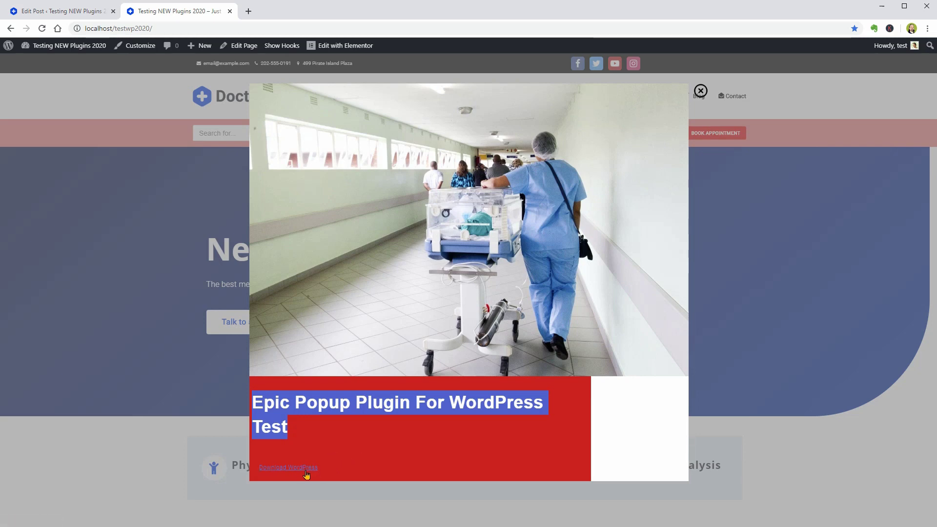
Set the popup's link colour to a pale shade and update the popup
left_click(68, 12)
left_click(572, 323)
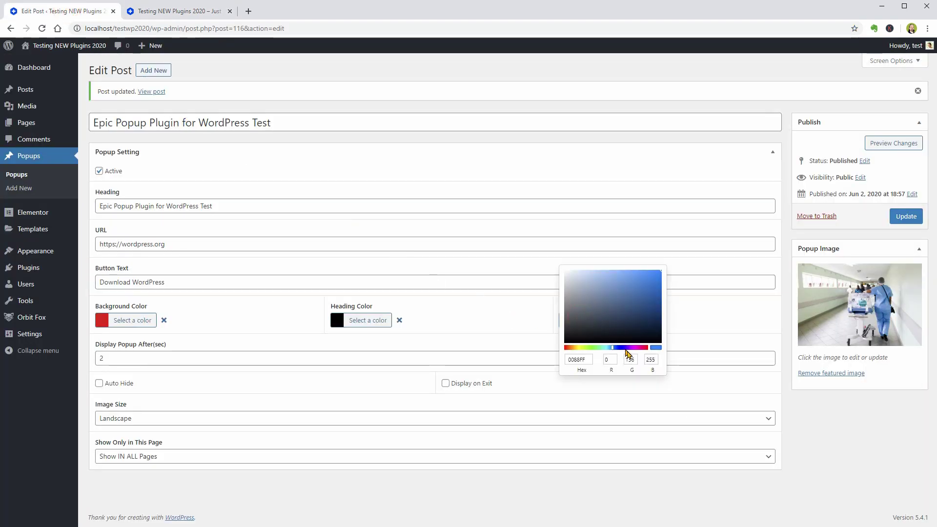
left_click(576, 278)
left_click(713, 326)
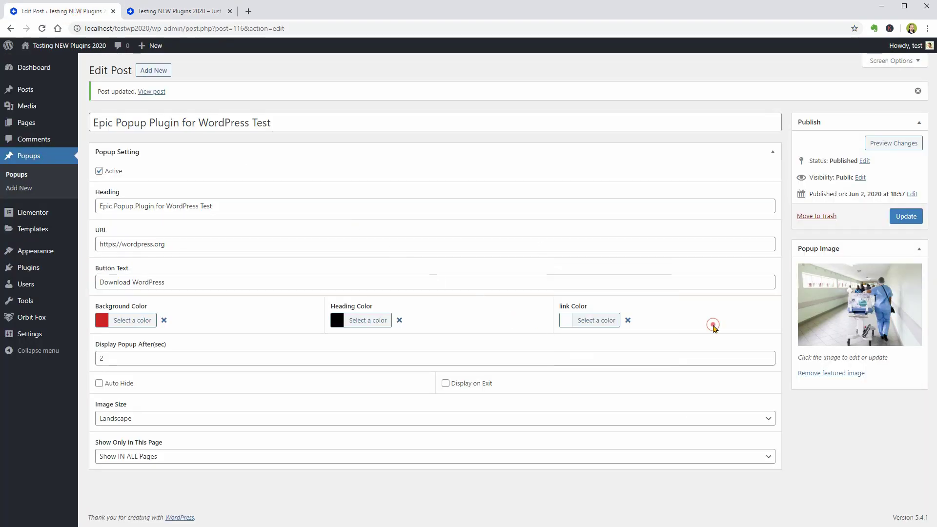
left_click(906, 216)
Reload the homepage to confirm the Download WordPress link now shows white
left_click(186, 11)
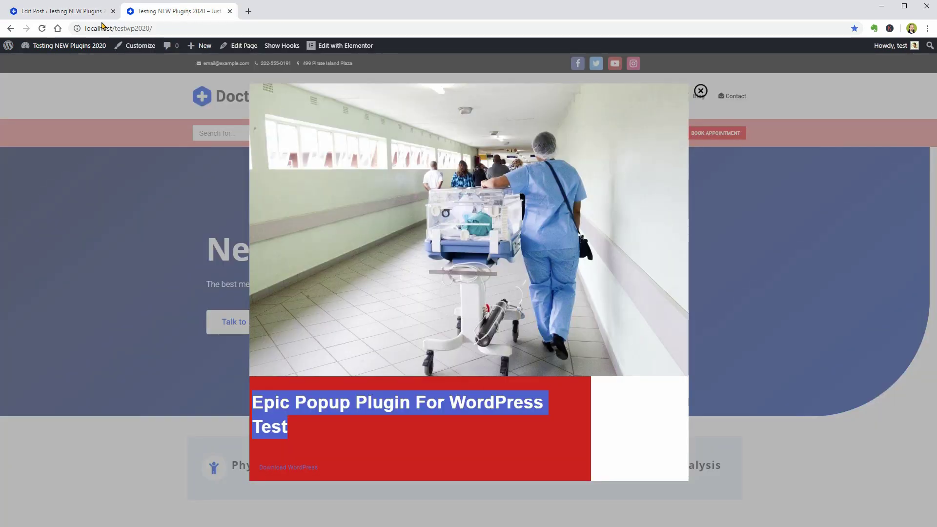
left_click(43, 30)
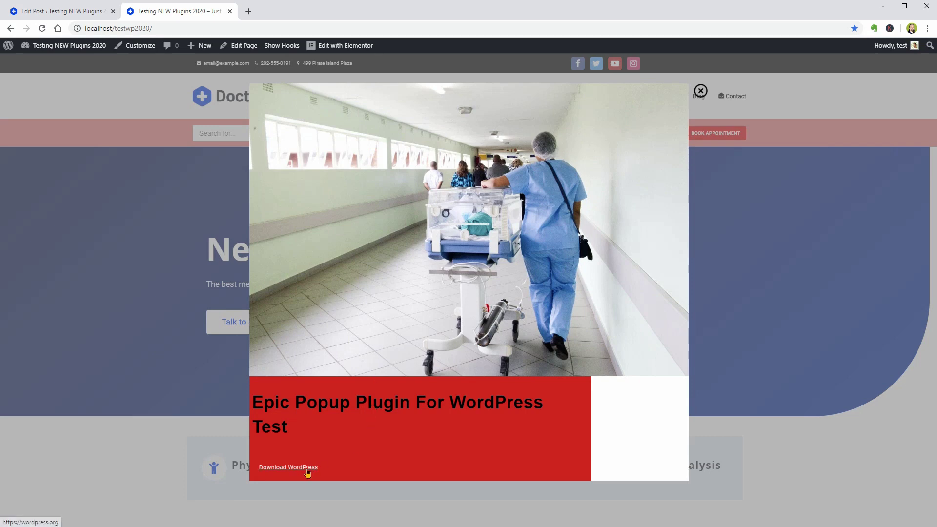
triple_click(295, 428)
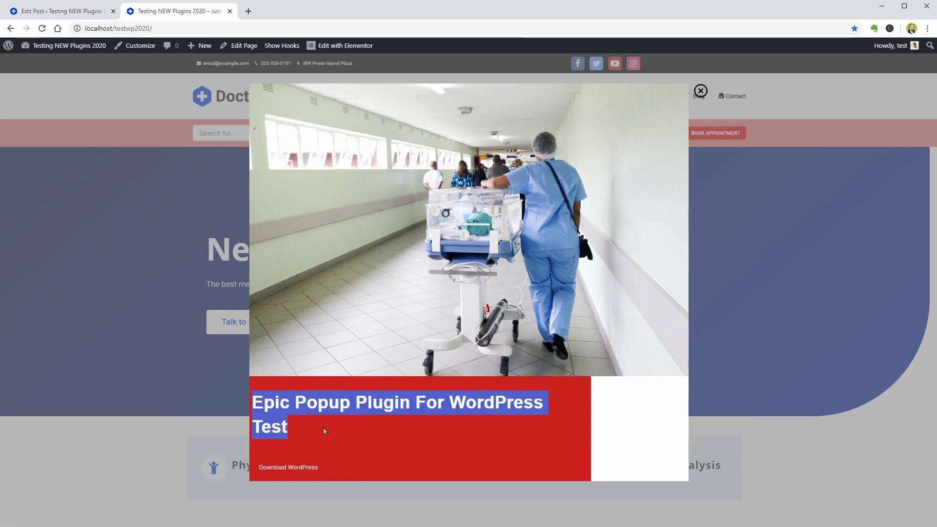
left_click(323, 428)
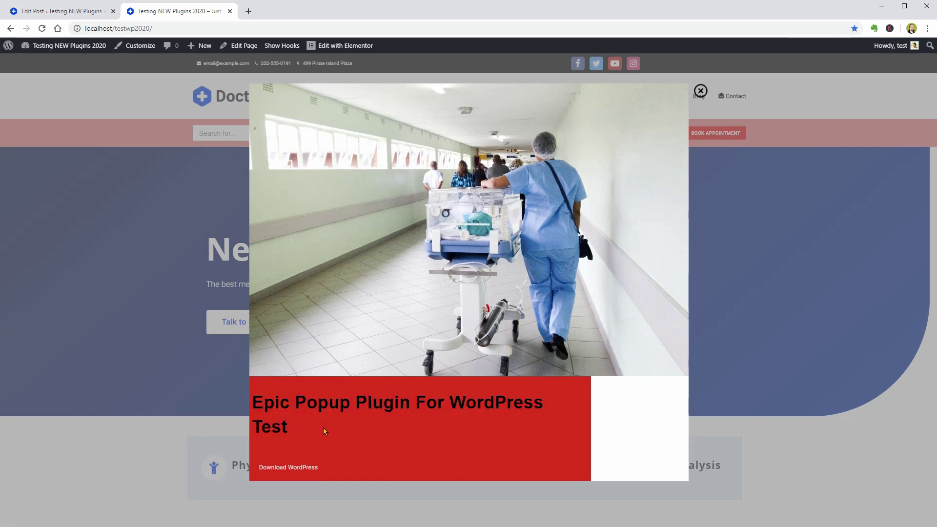
left_click(78, 10)
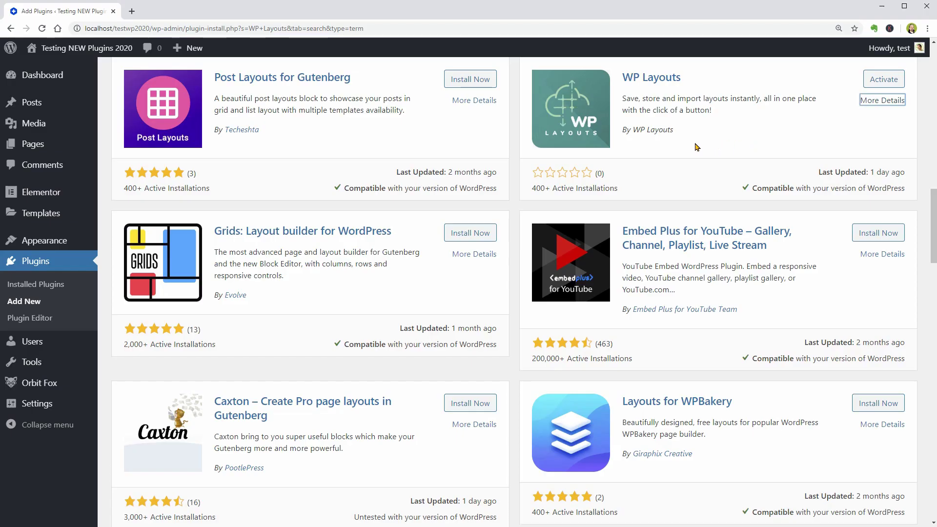
left_click(871, 101)
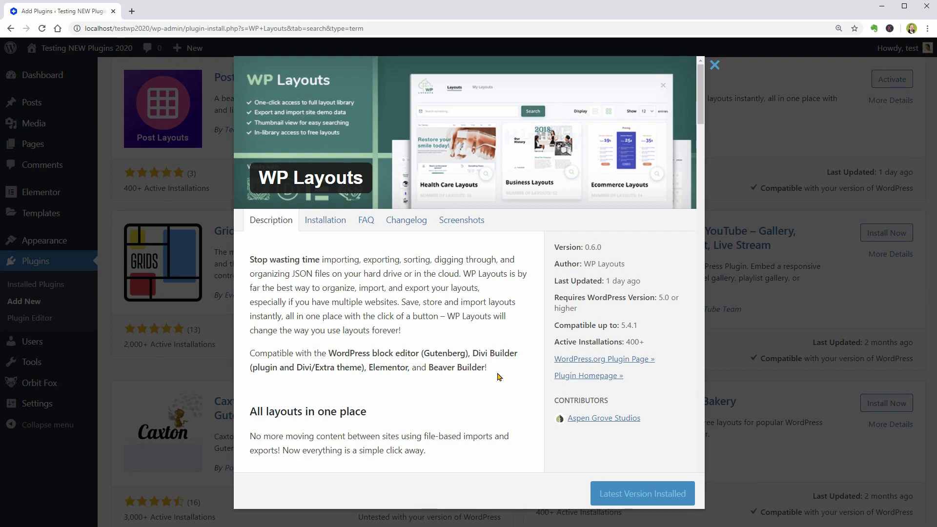
scroll(499, 377, "down", 5)
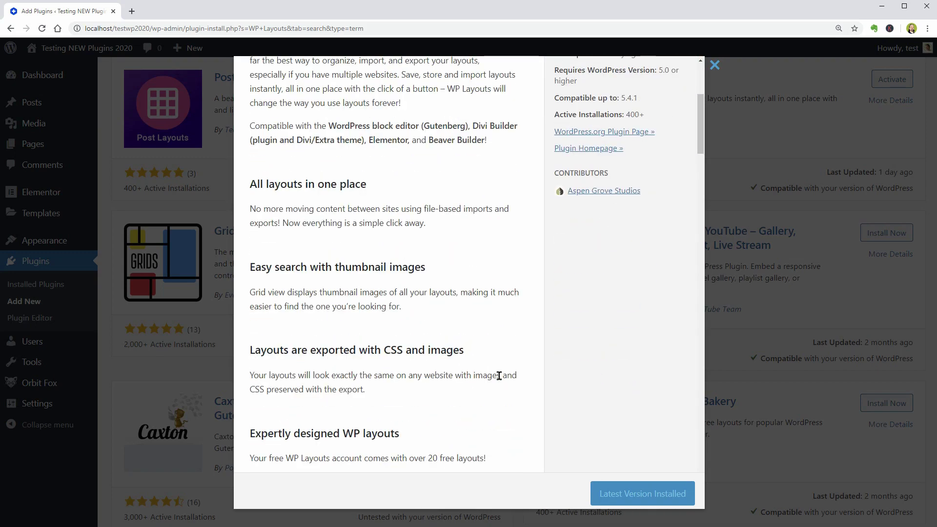
scroll(469, 346, "down", 4)
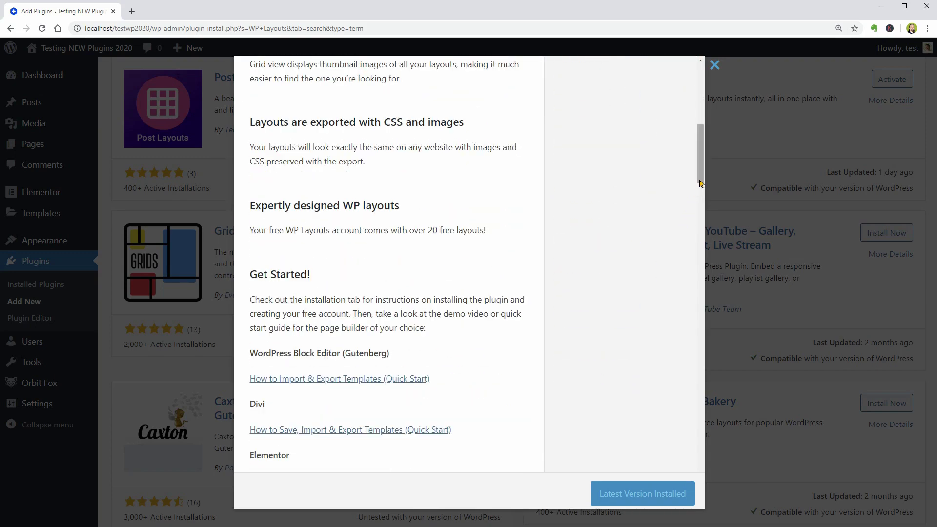
left_click_drag(698, 188, 704, 100)
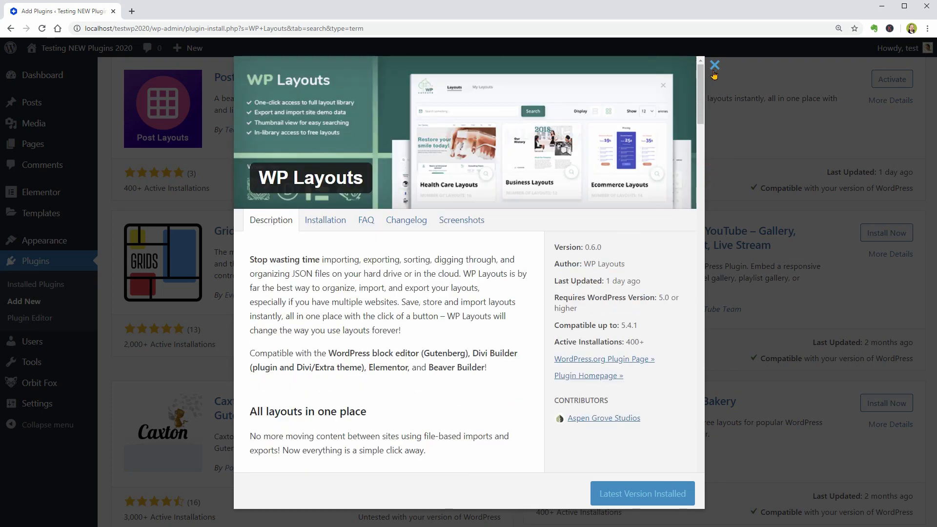
left_click(714, 66)
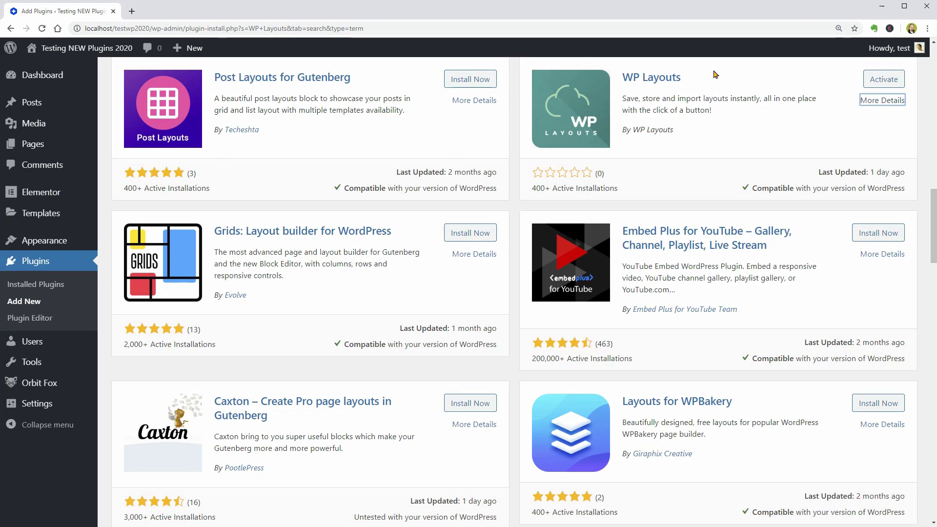
Activate WP Layouts and open its empty My Layouts page, dismissing the not-logged-in error
left_click(880, 83)
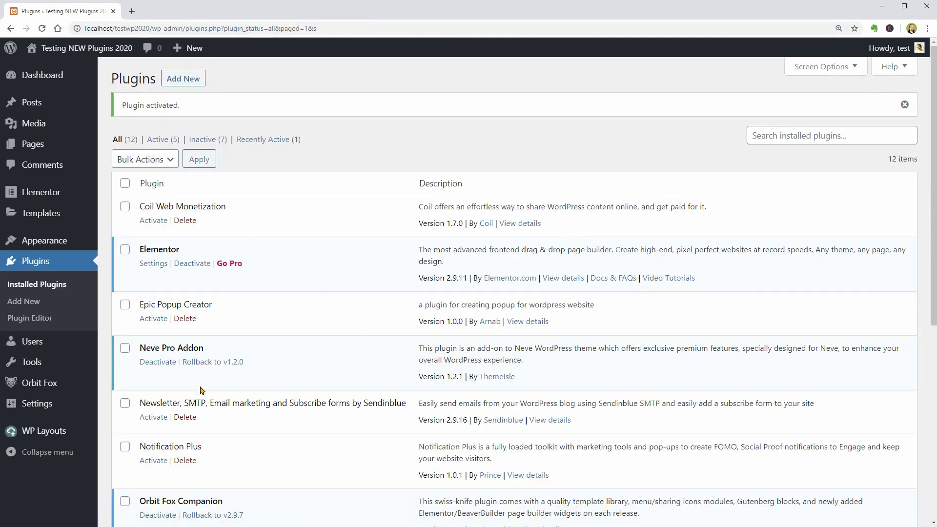
mouse_move(67, 436)
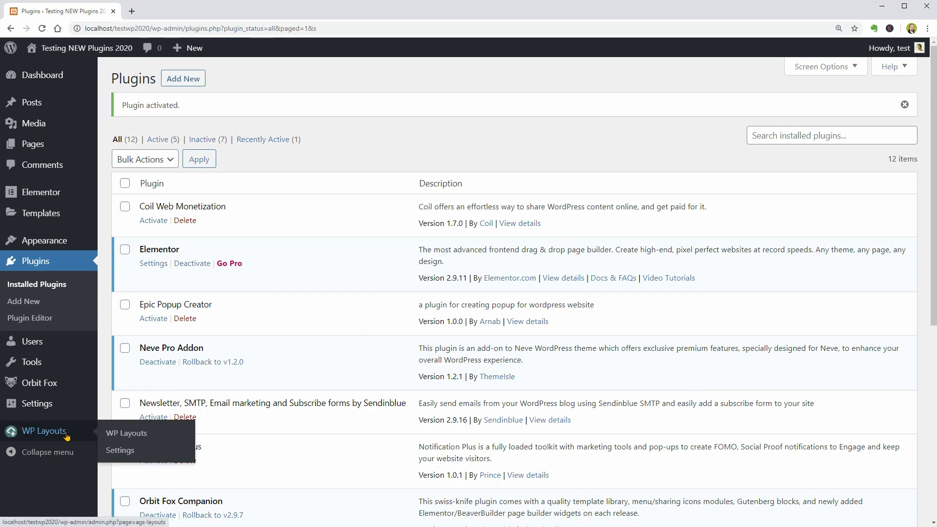
left_click(134, 434)
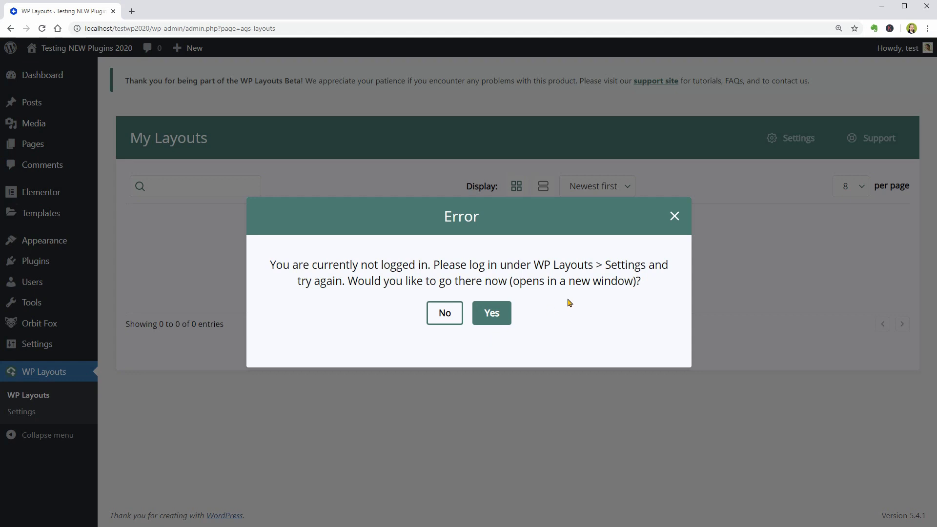
left_click(681, 215)
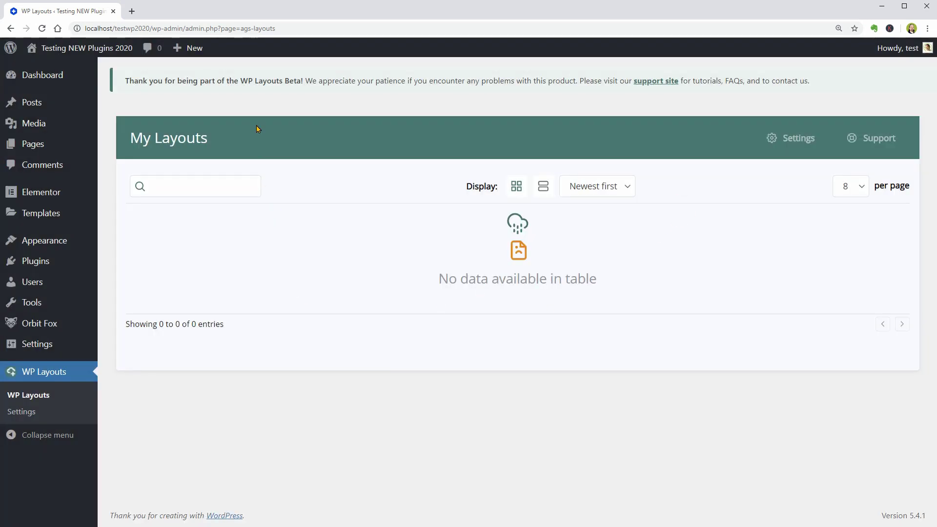
Start a new post and add an Otter Section block from Blocks by OrbitFox and Otter
mouse_move(194, 47)
left_click(187, 70)
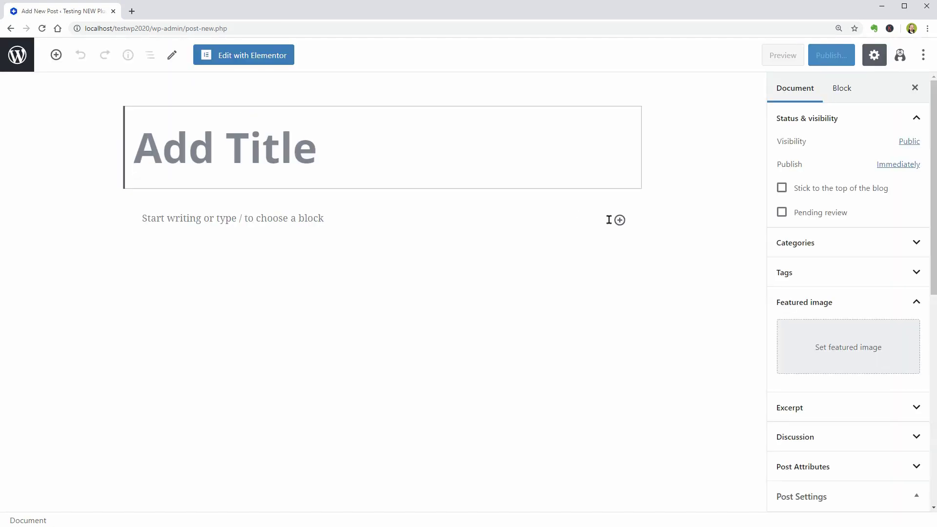
left_click(616, 223)
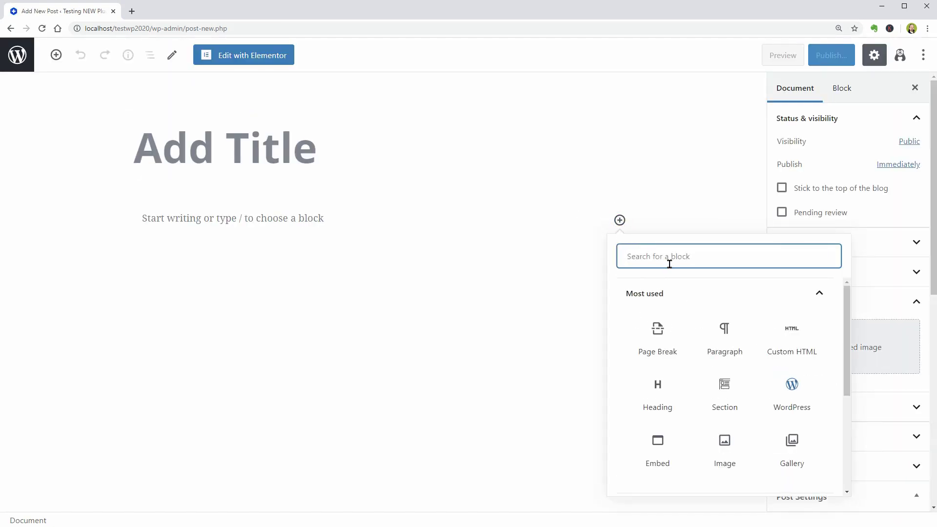
left_click(668, 259)
left_click(819, 293)
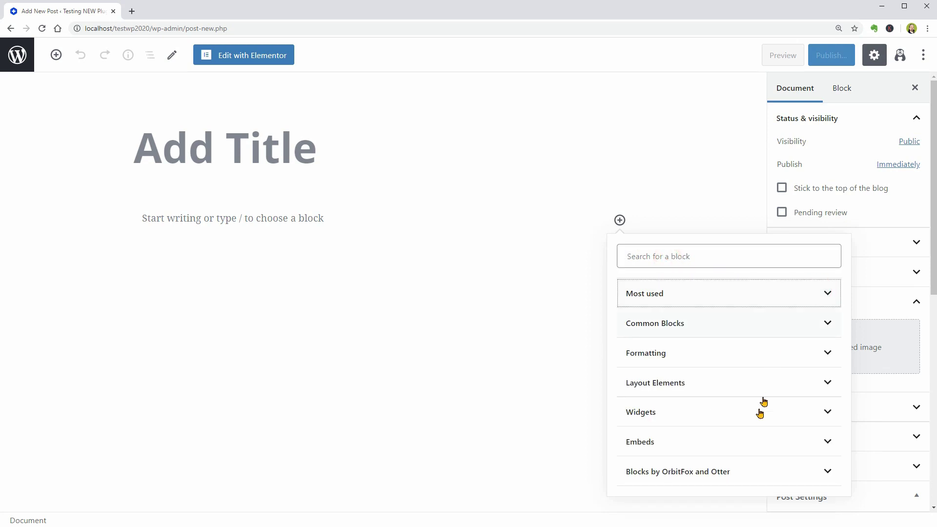
left_click(757, 479)
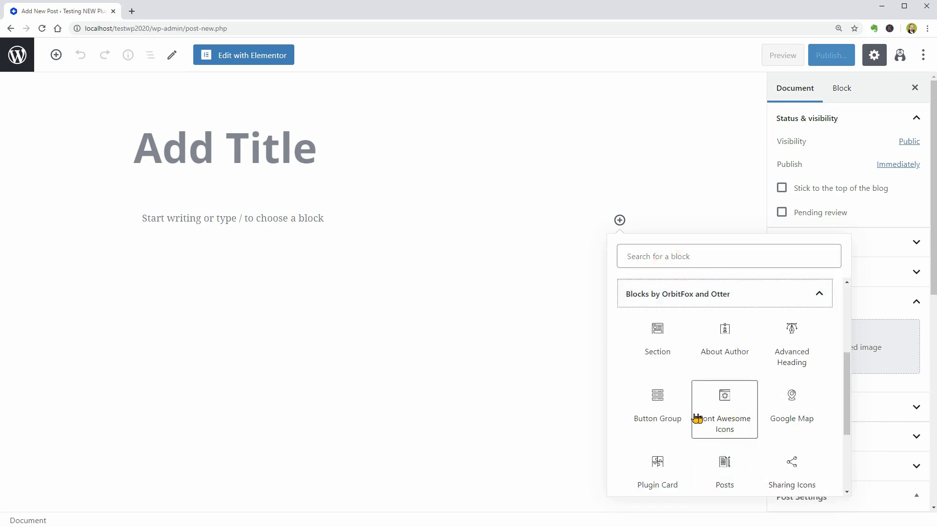
left_click(656, 346)
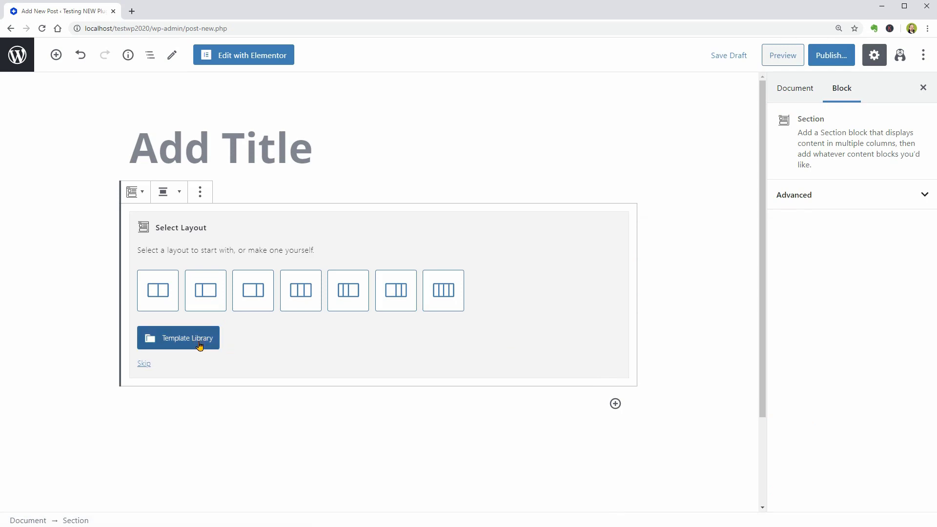
Insert the Pricing Table template from the Template Library into the section
left_click(200, 344)
scroll(393, 376, "down", 8)
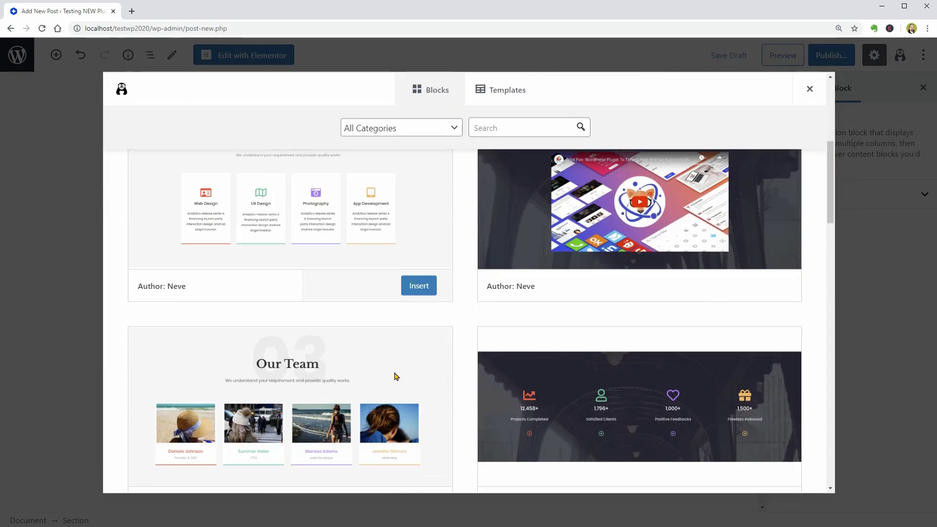
scroll(395, 375, "down", 5)
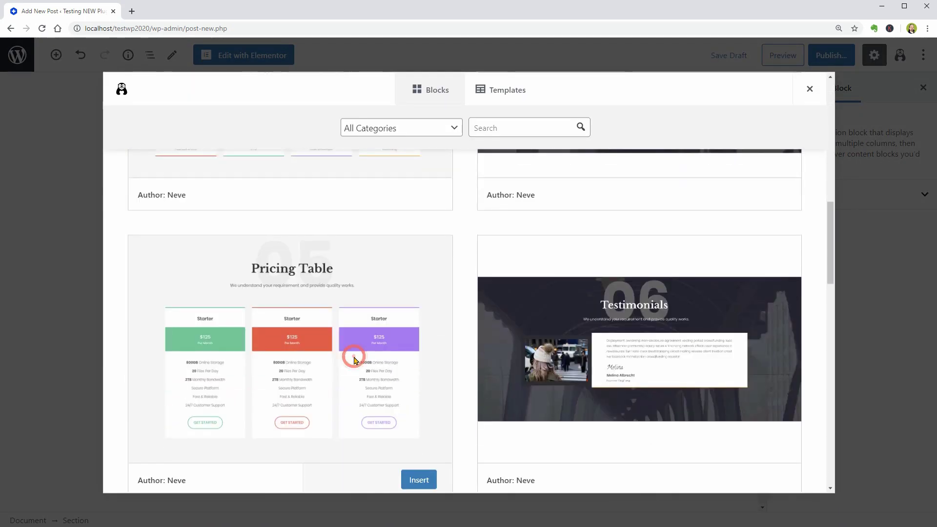
left_click(418, 414)
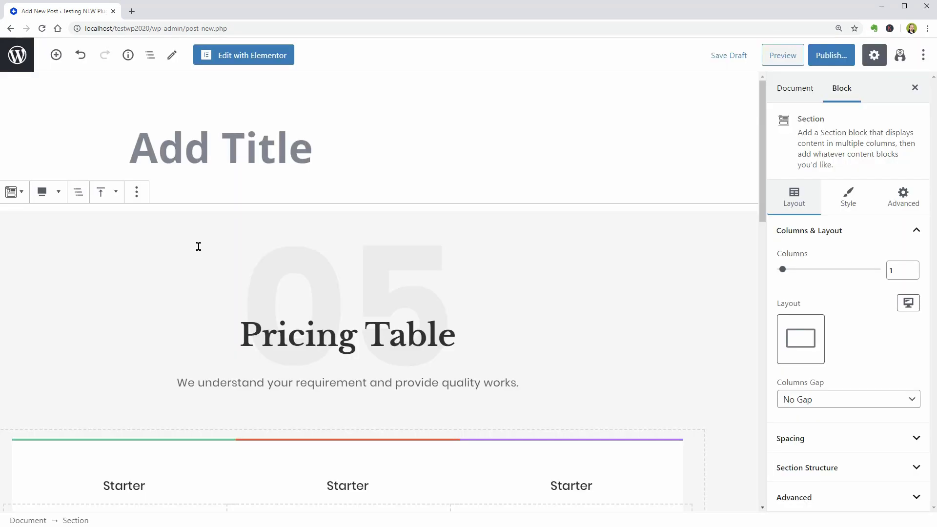
scroll(198, 247, "down", 2)
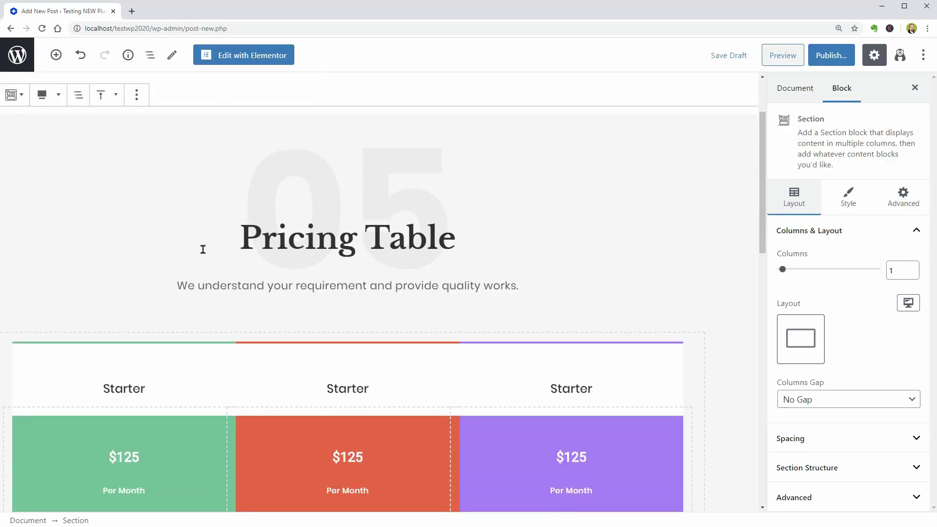
scroll(203, 247, "up", 1)
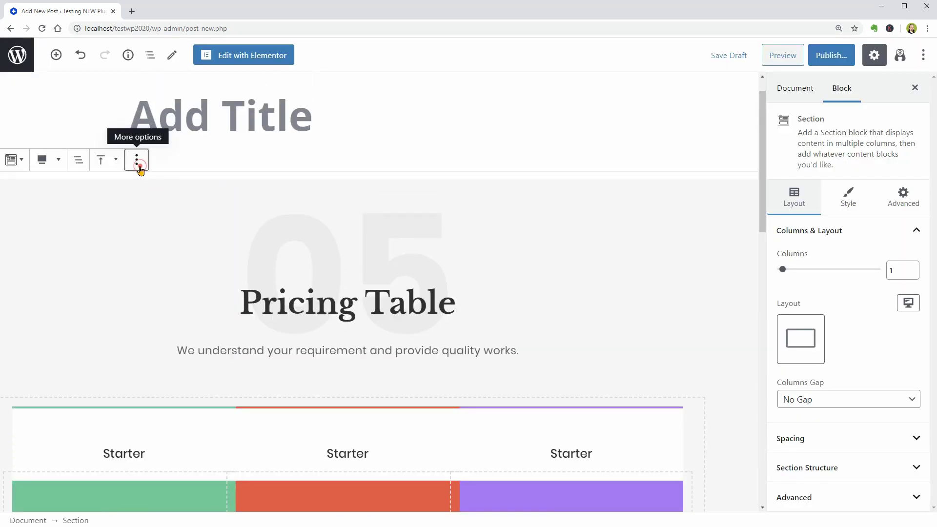
left_click(138, 168)
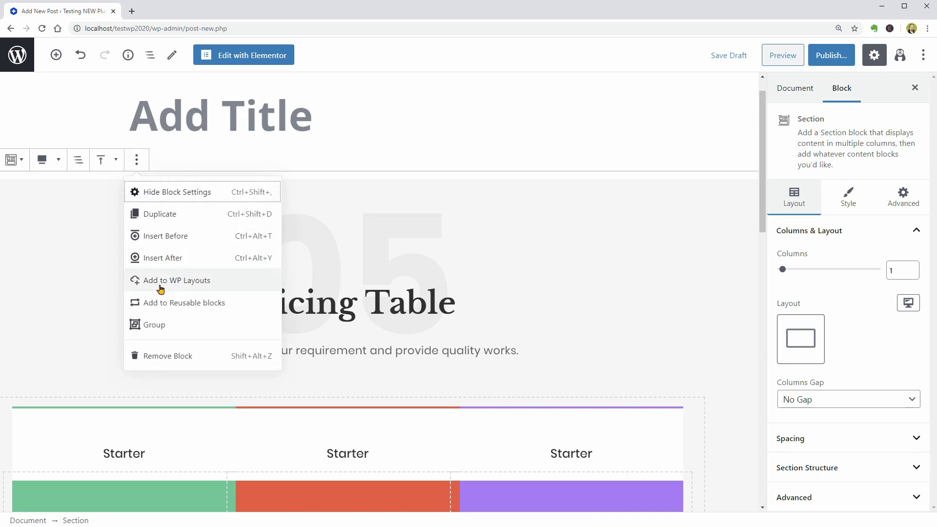
left_click(161, 280)
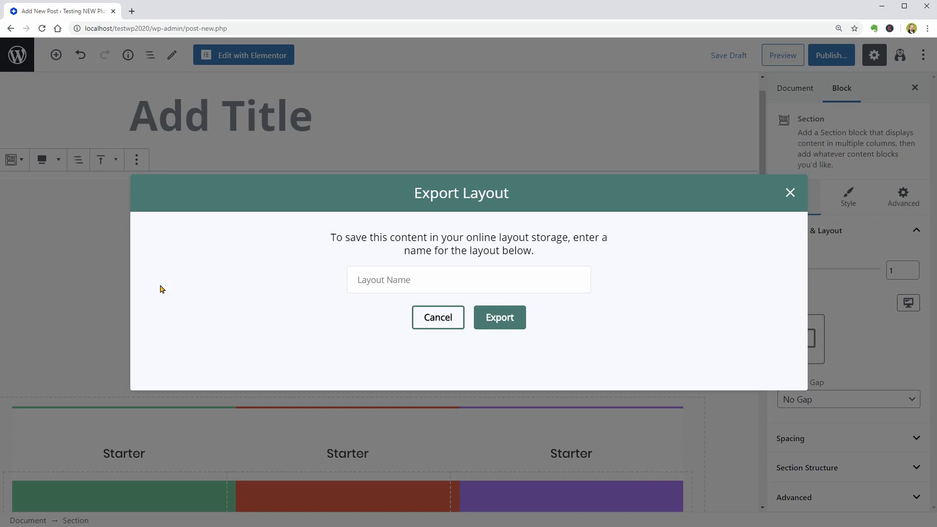
left_click(357, 282)
type("Test")
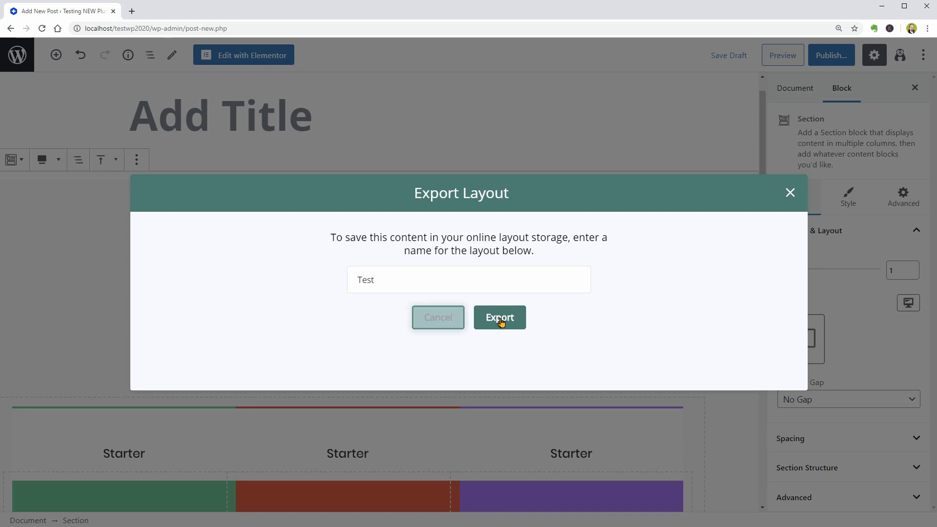
left_click(506, 319)
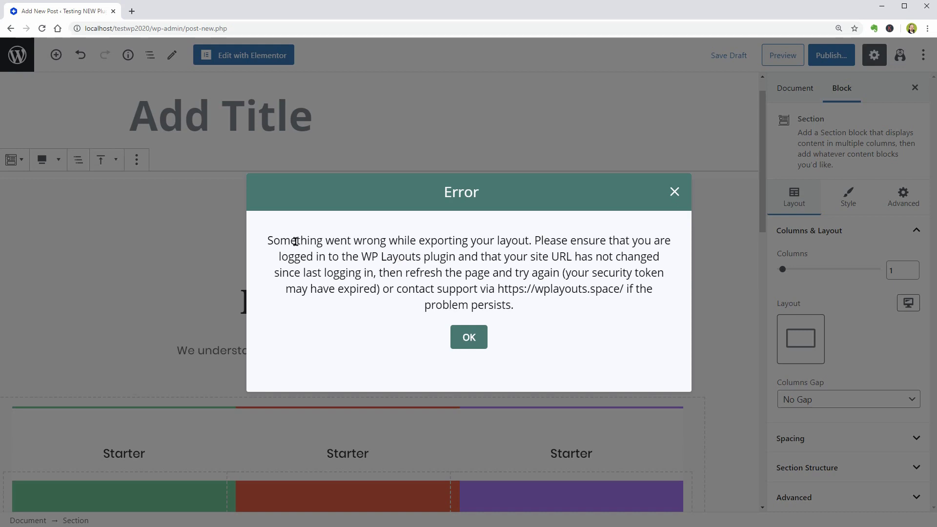
left_click_drag(268, 239, 529, 245)
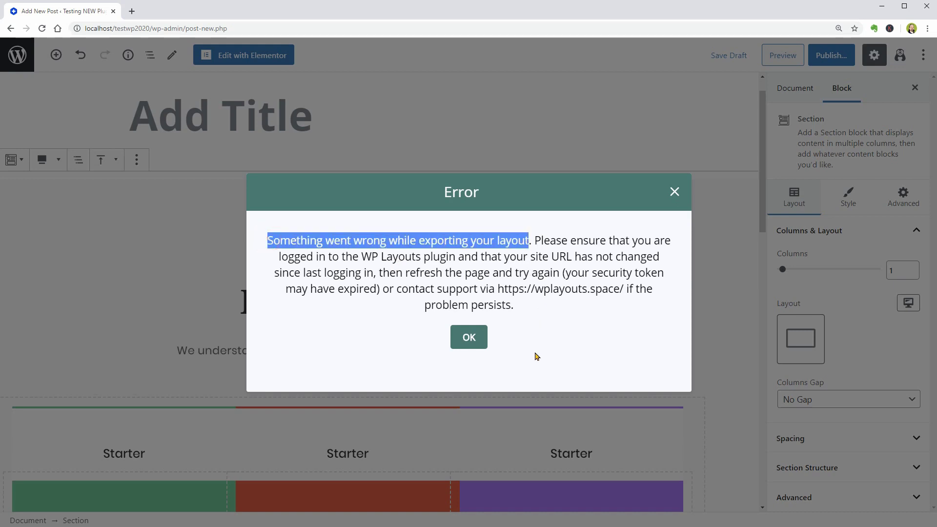
left_click(470, 341)
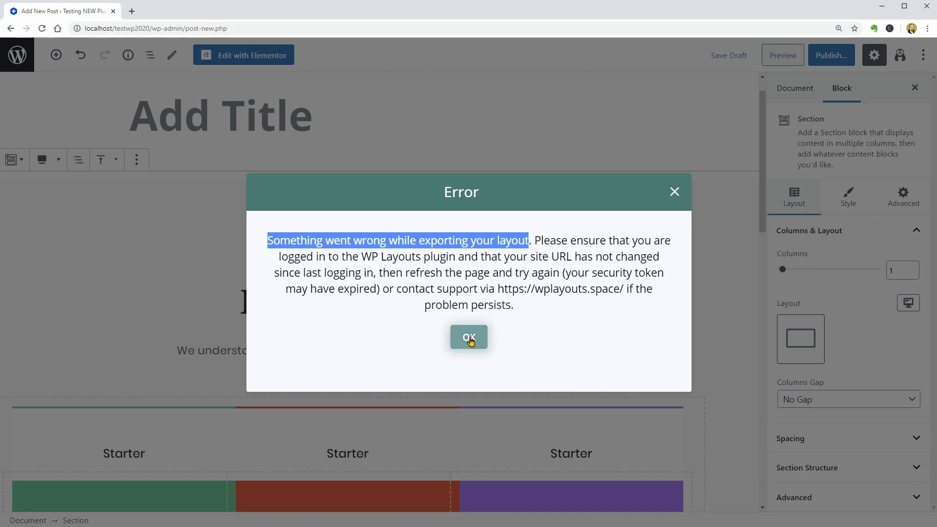
left_click(470, 340)
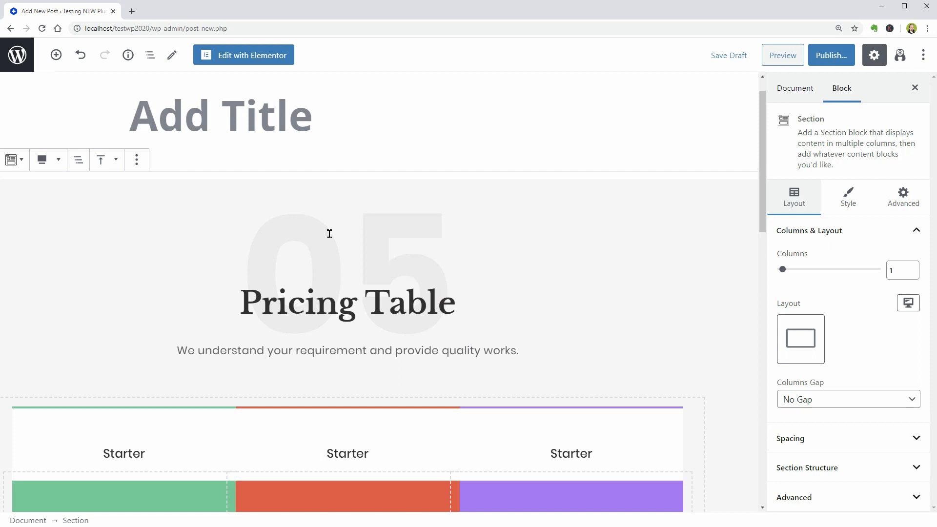
Leave the post editor and log in to WP Layouts from its Settings page
left_click(31, 68)
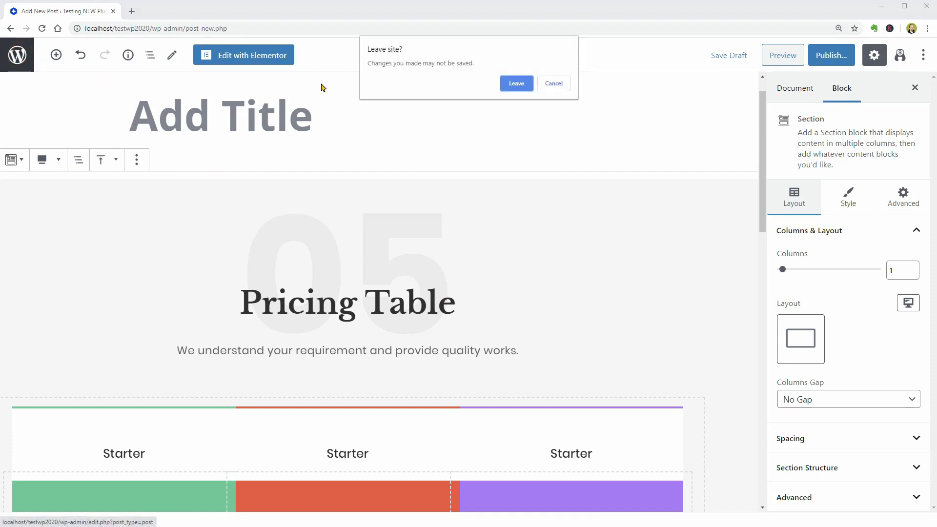
left_click(516, 84)
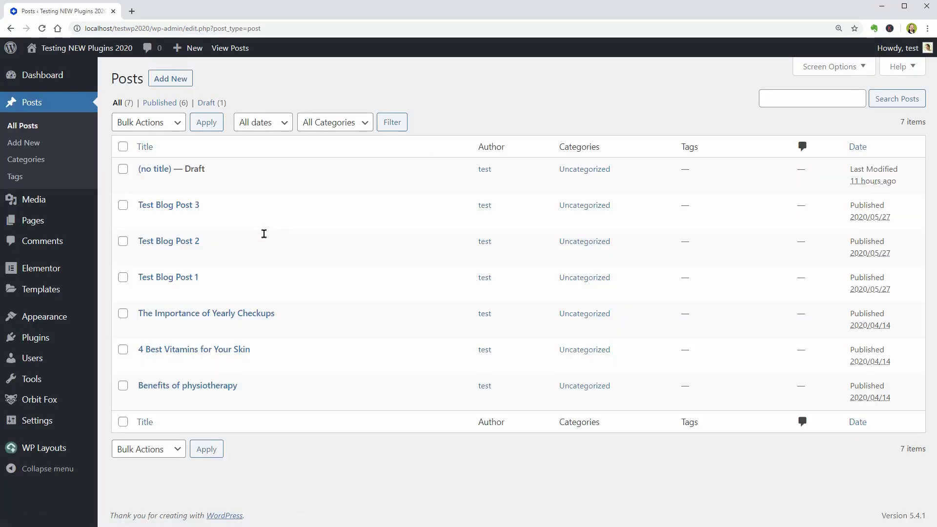
mouse_move(63, 449)
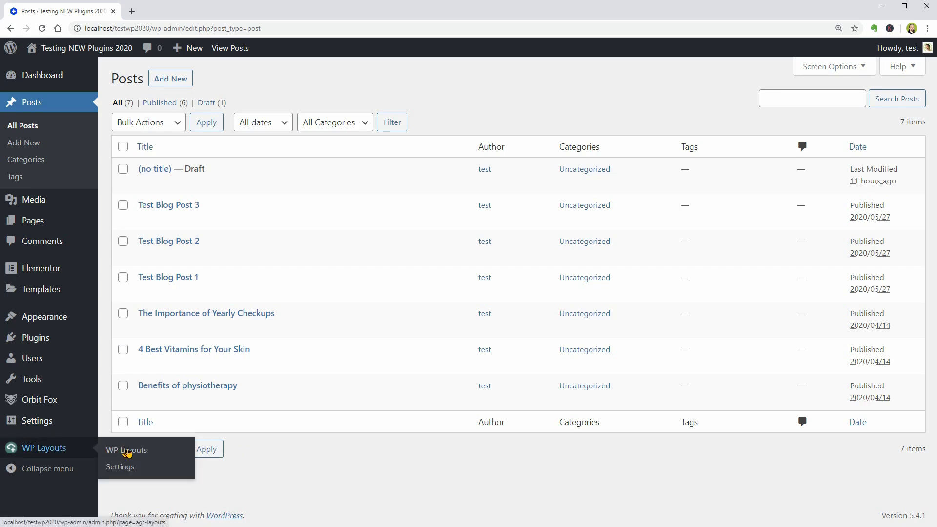
left_click(128, 452)
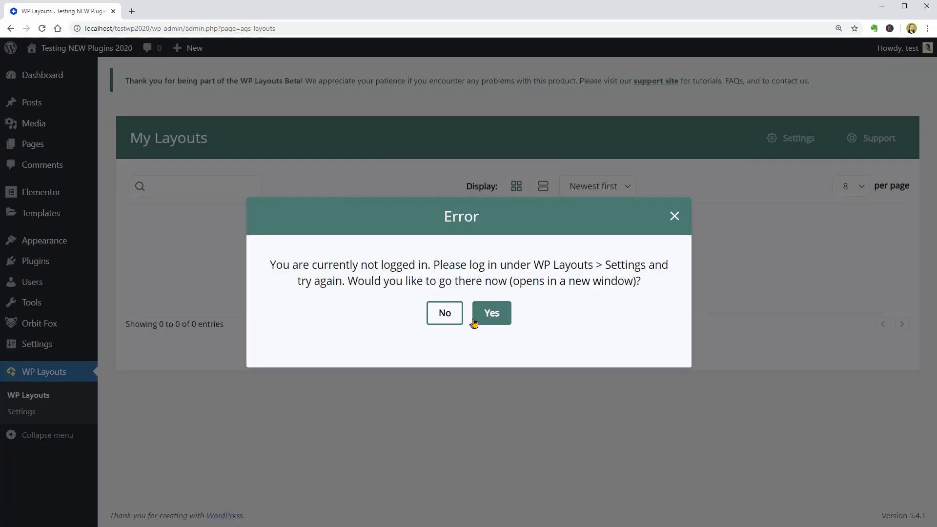
left_click(473, 320)
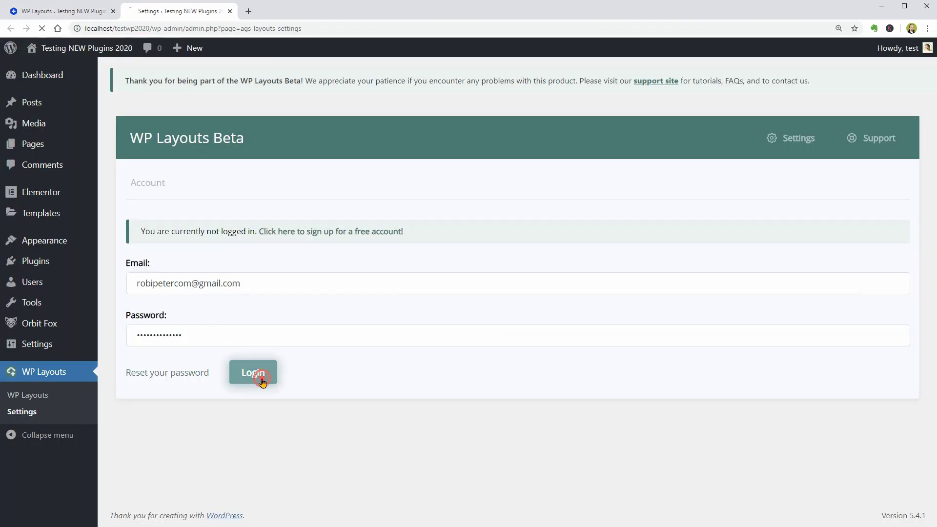
left_click(254, 379)
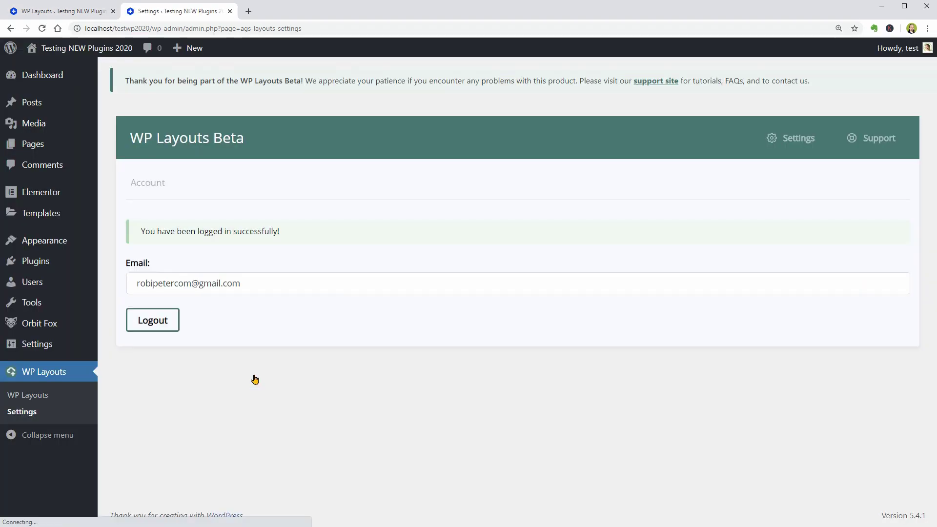
Save the Pricing Table post as a draft
left_click(92, 11)
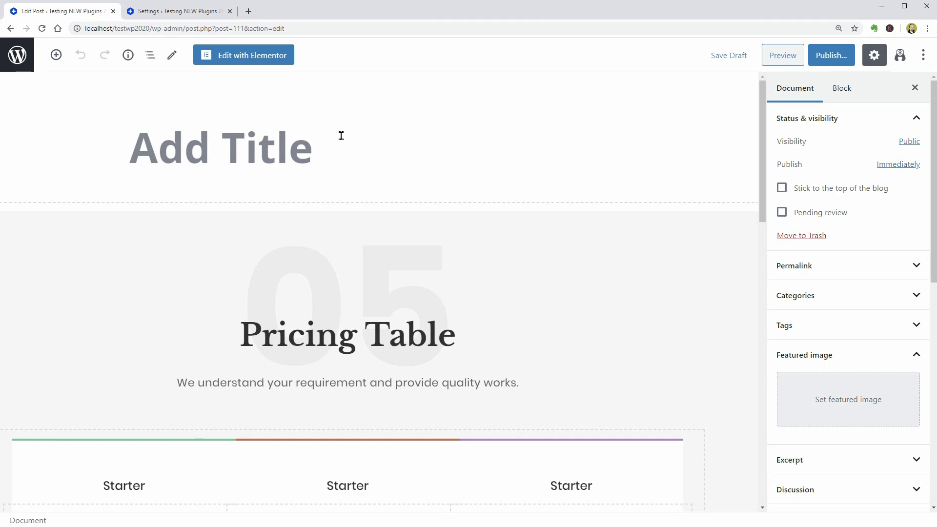
left_click(722, 58)
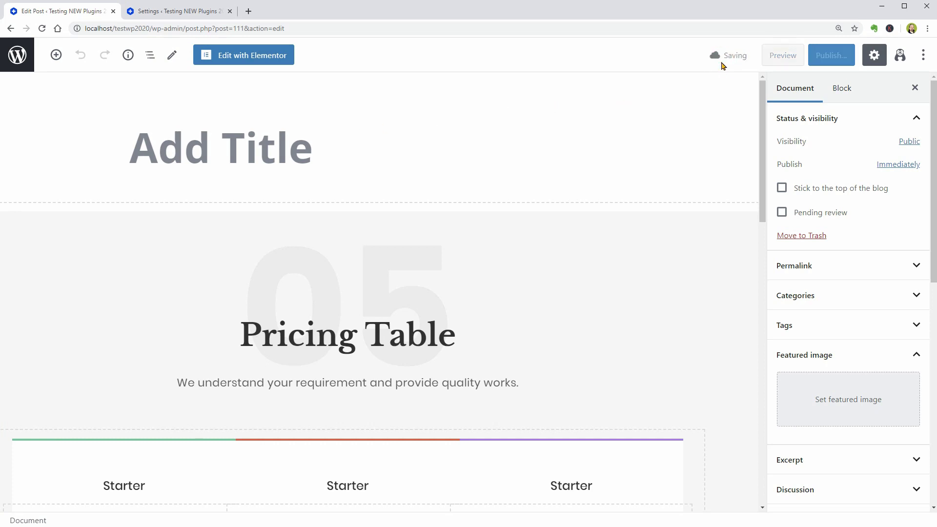
key("ctrl+minus")
Export the Section block to WP Layouts as the layout 'Test'
left_click(676, 235)
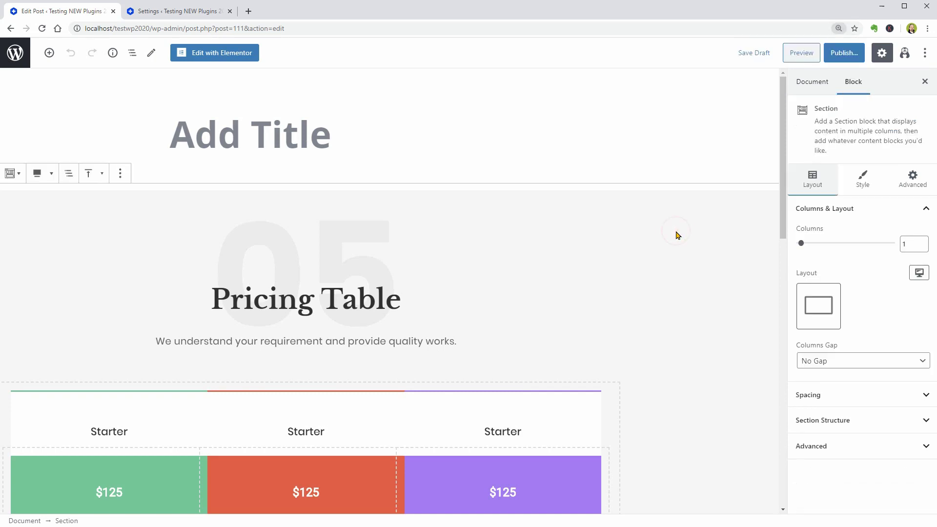
left_click(121, 173)
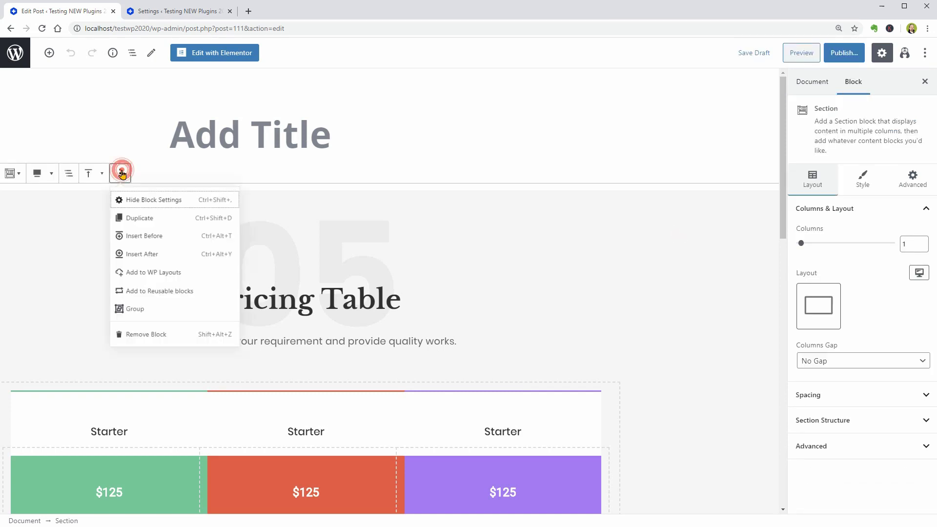
left_click(166, 279)
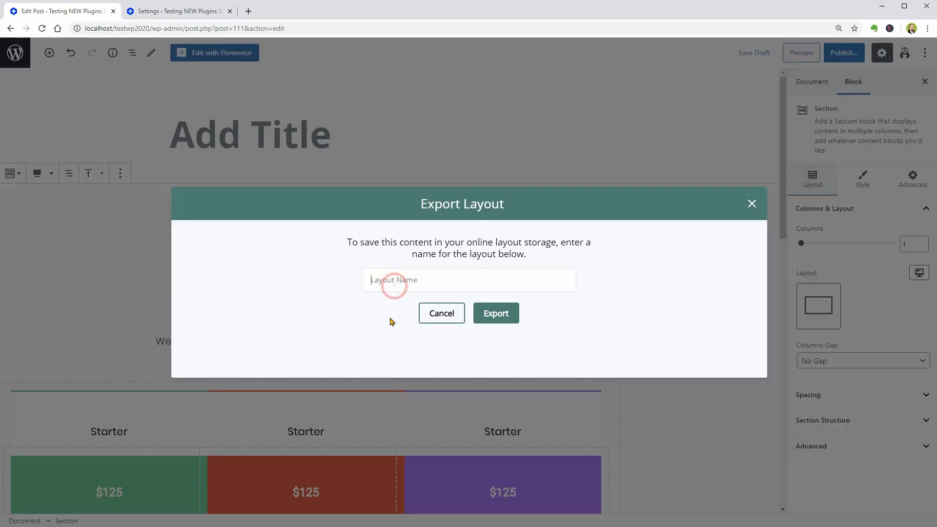
type("Test")
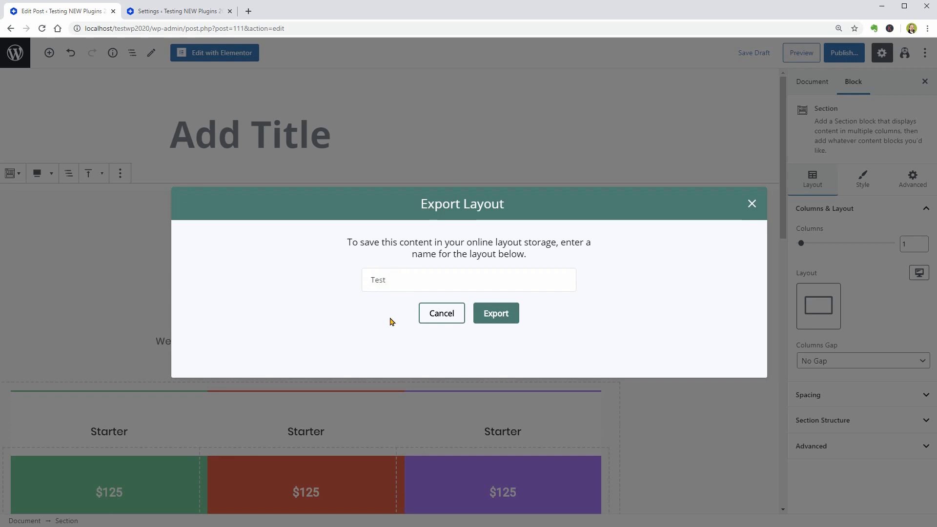
left_click(496, 314)
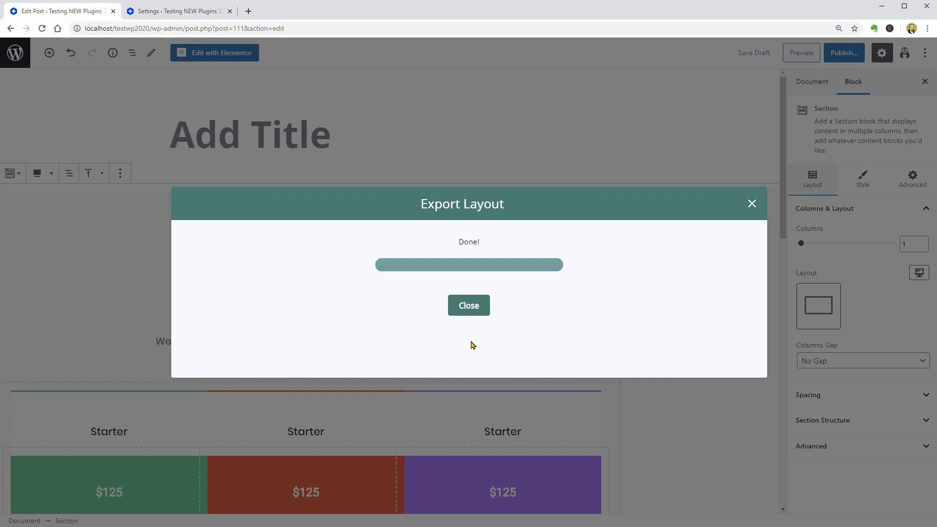
left_click(470, 306)
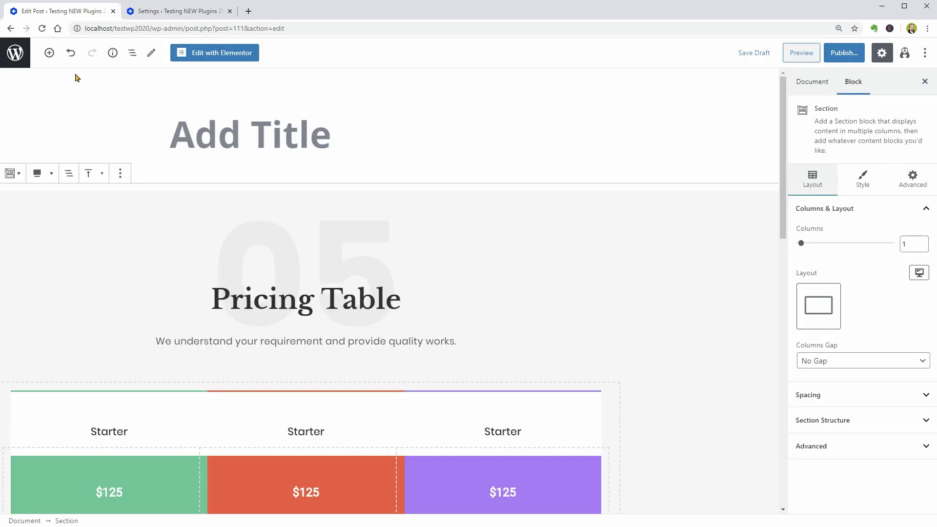
Leave the editor and open the WP Layouts My Layouts library
left_click(15, 53)
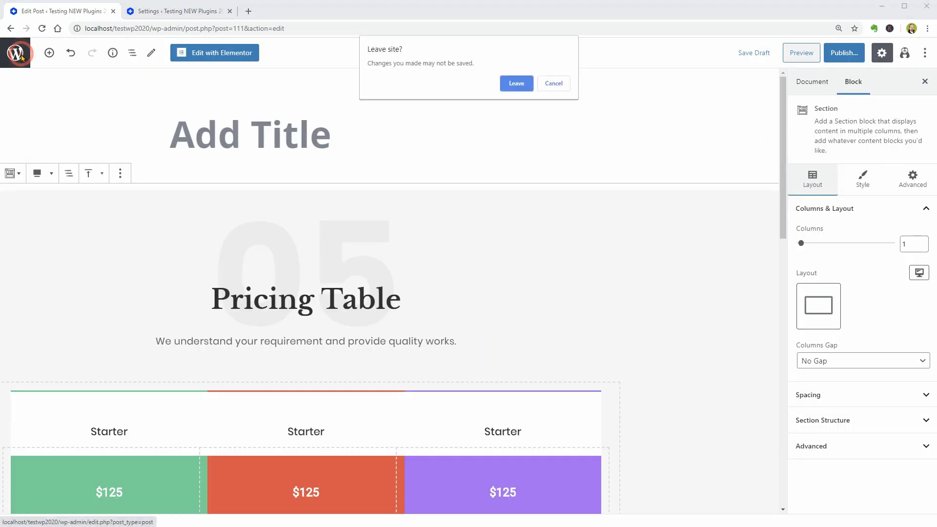
left_click(518, 85)
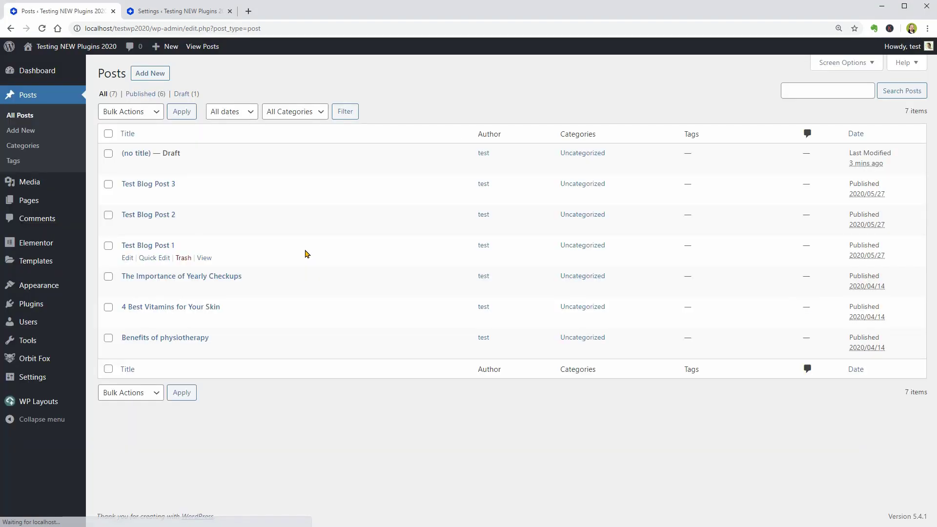
mouse_move(52, 402)
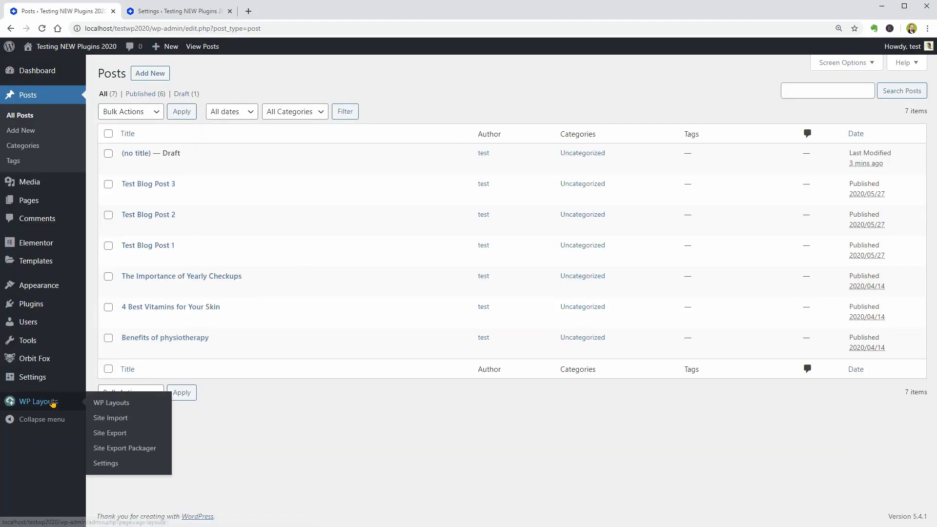
left_click(113, 404)
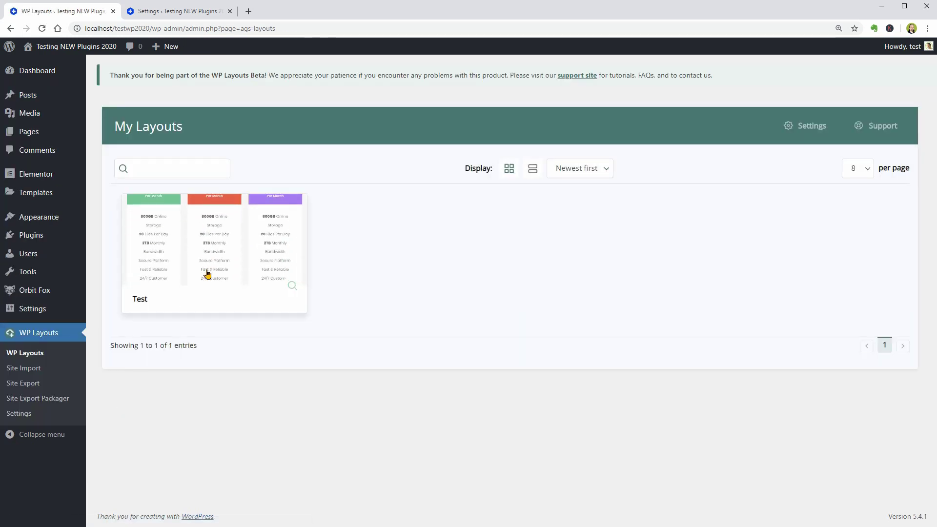
View the Test layout's details and full preview, then close the preview
left_click(208, 273)
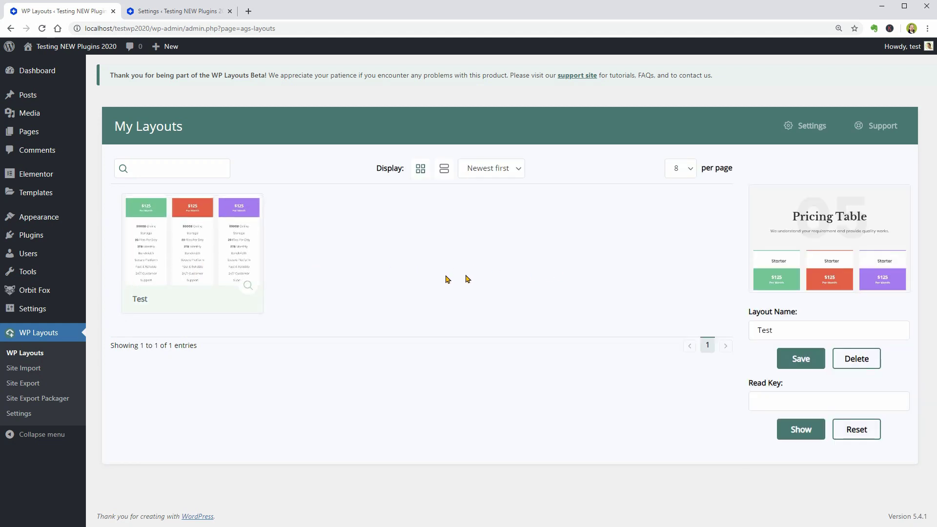
left_click(249, 287)
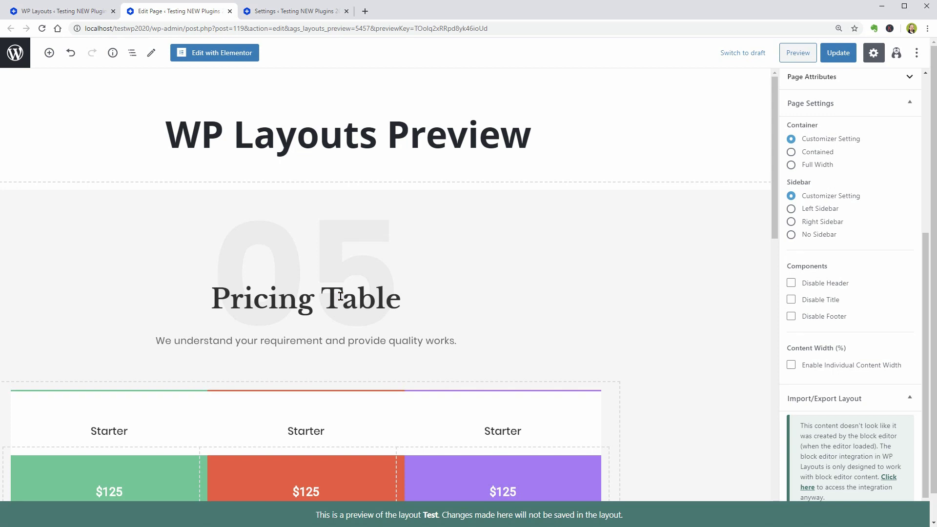
left_click(230, 11)
left_click(516, 84)
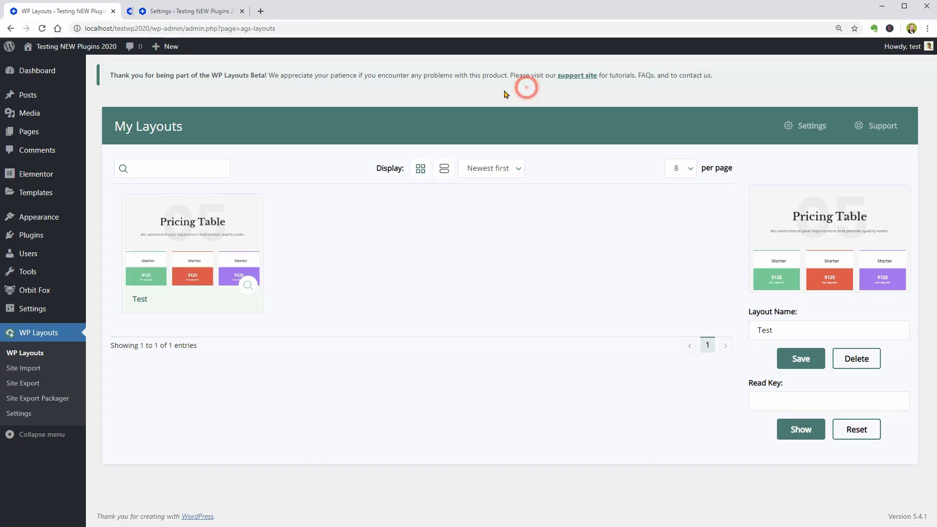
left_click(31, 369)
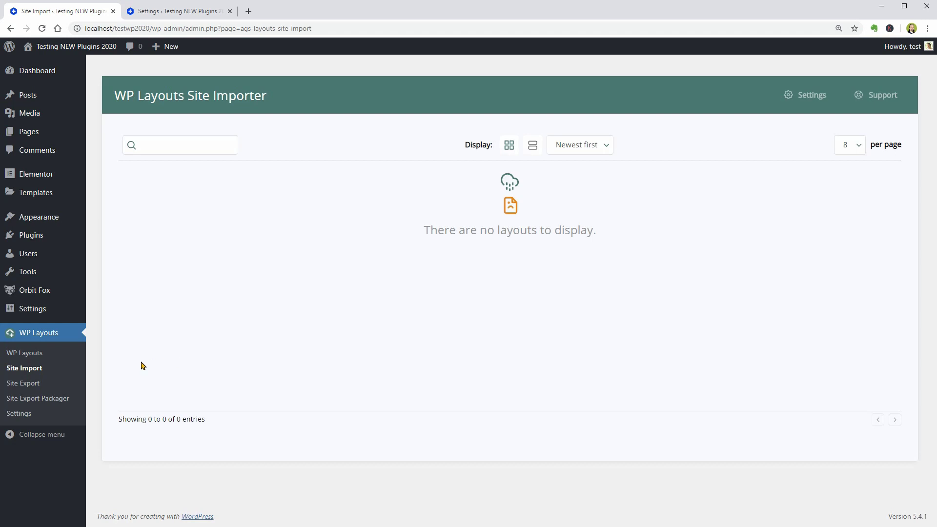
left_click(43, 383)
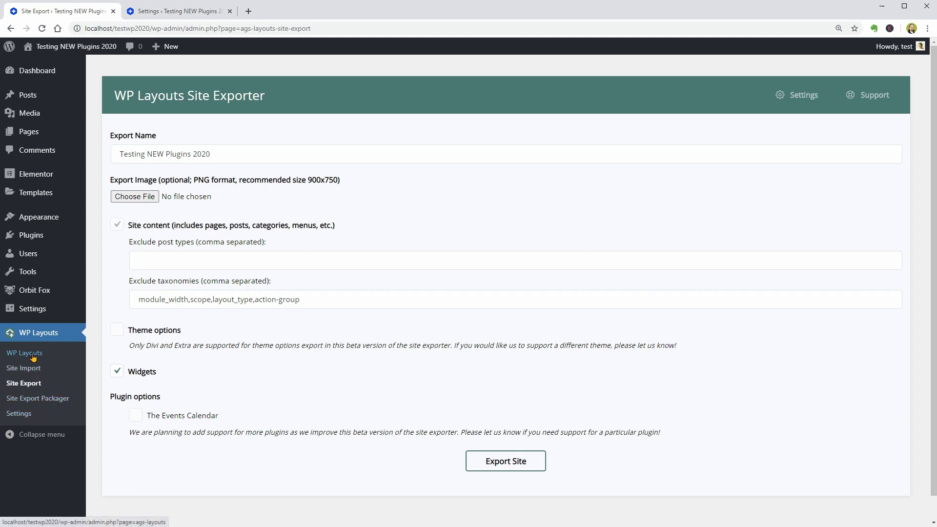
left_click(33, 356)
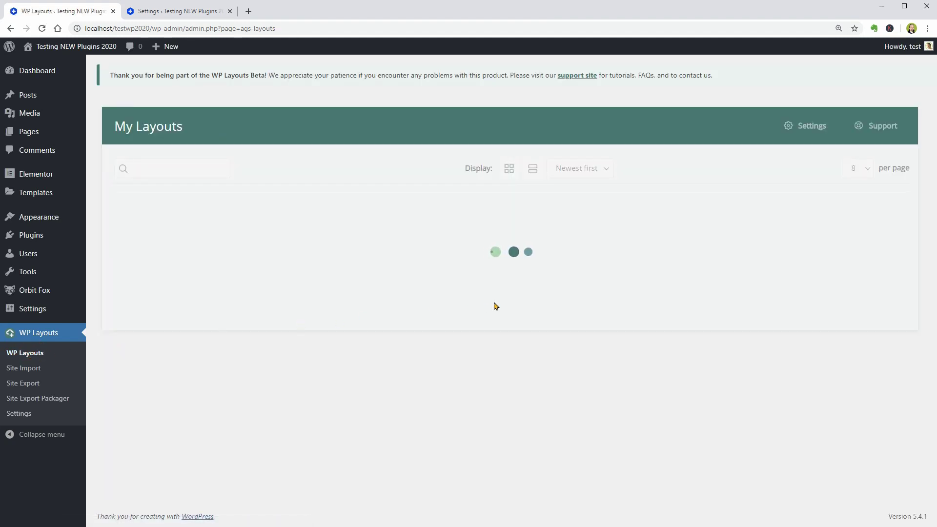